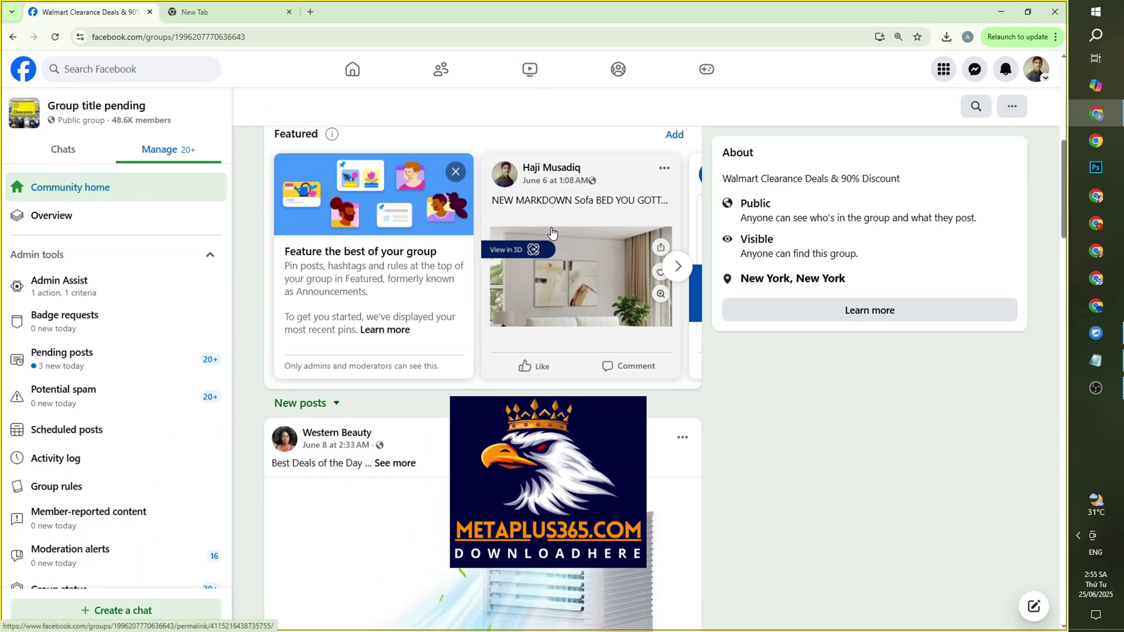
Examine the Facebook group's pending title and the notice saying that the group was removed
{"action": "scroll", "coordinate": [552, 233], "scroll_direction": "up", "scroll_amount": 7}
{"action": "scroll", "coordinate": [485, 260], "scroll_direction": "down", "scroll_amount": 2}
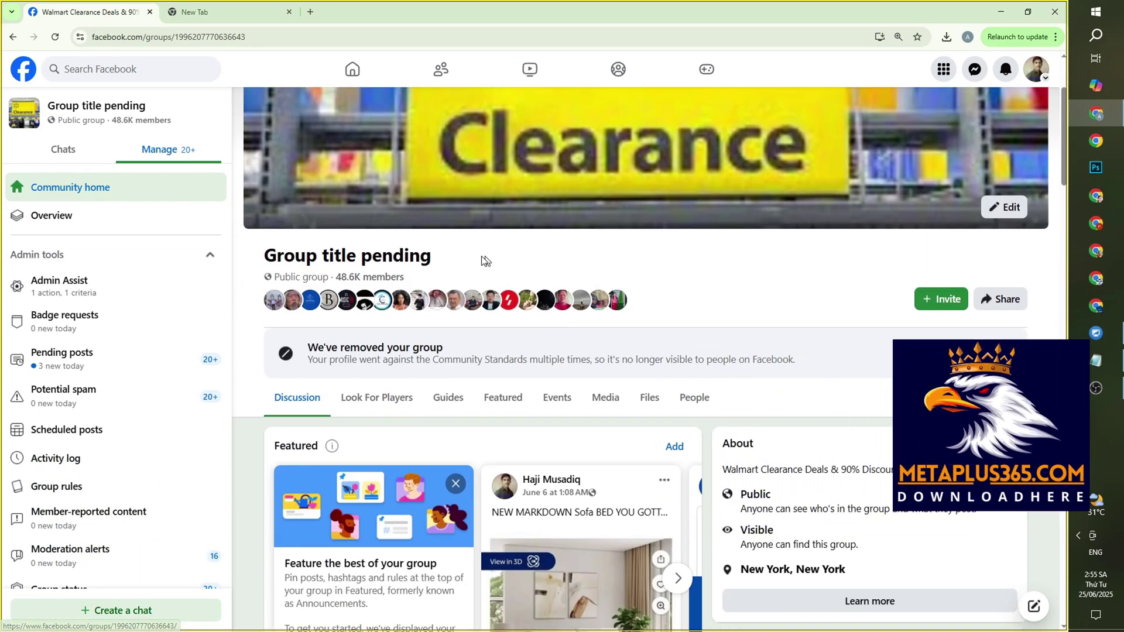
{"action": "left_click_drag", "start_coordinate": [485, 260], "coordinate": [263, 257]}
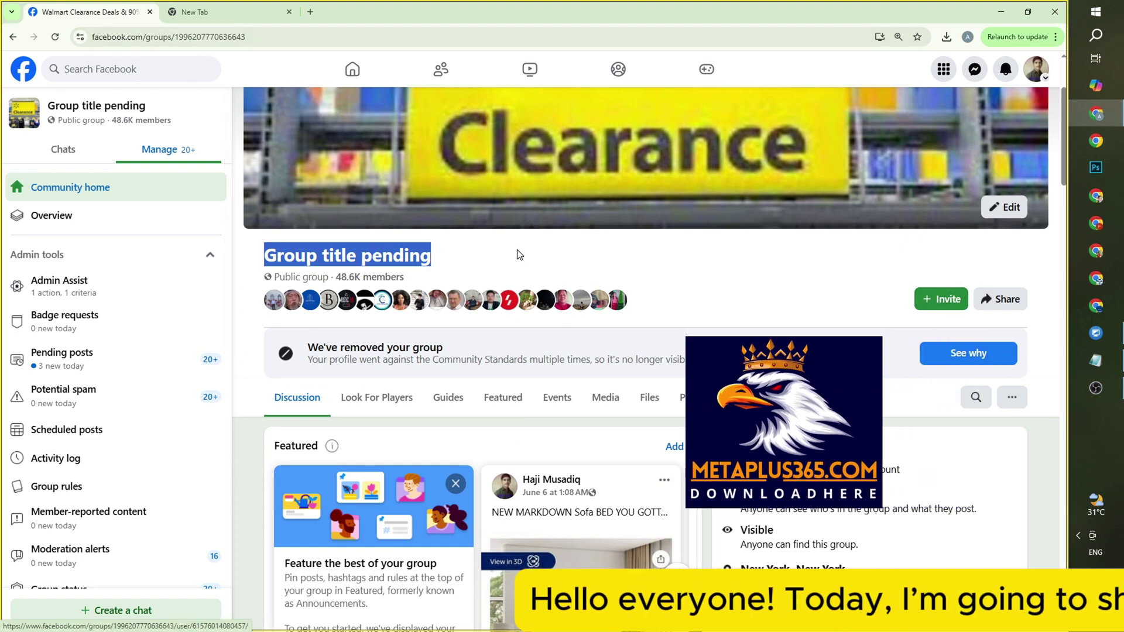
{"action": "left_click_drag", "start_coordinate": [308, 347], "coordinate": [446, 348]}
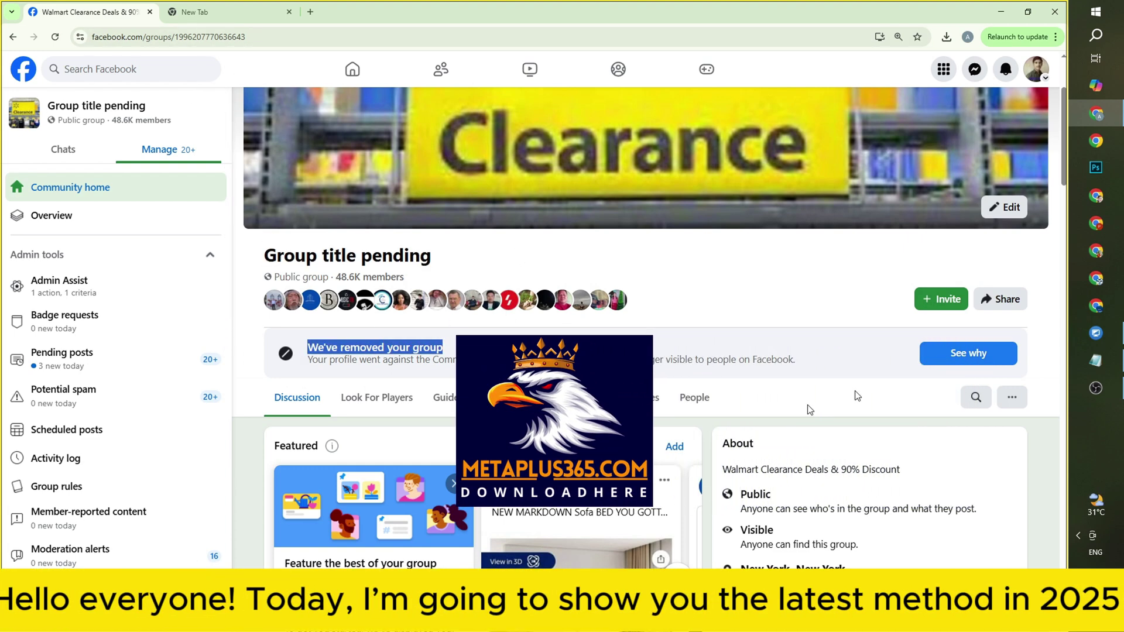
{"action": "left_click_drag", "start_coordinate": [815, 364], "coordinate": [431, 342]}
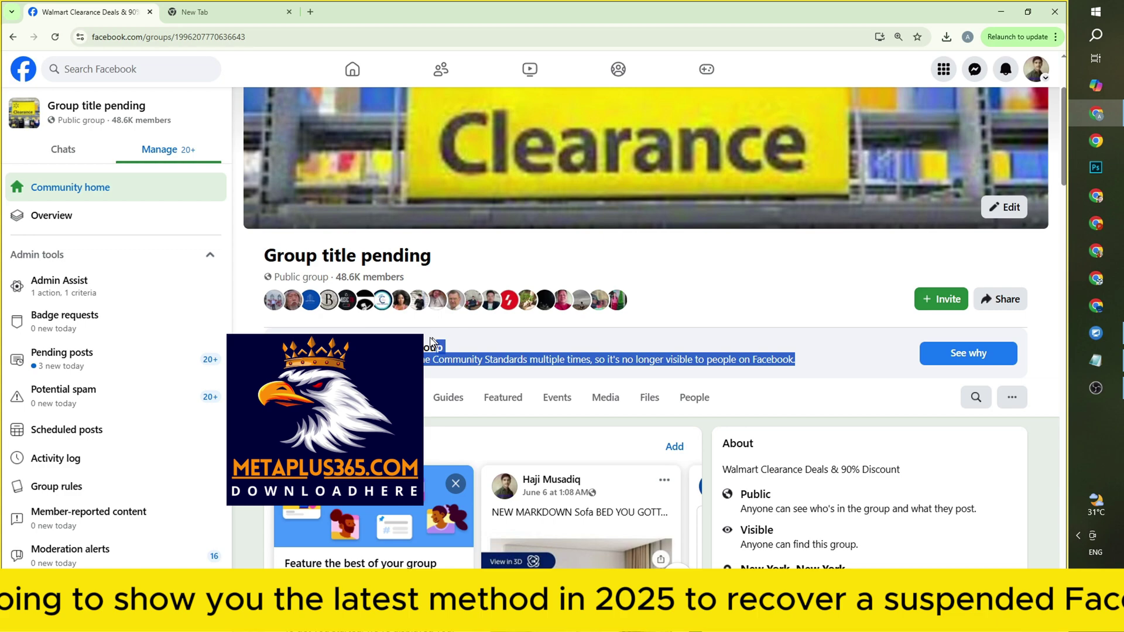
{"action": "left_click", "coordinate": [564, 263]}
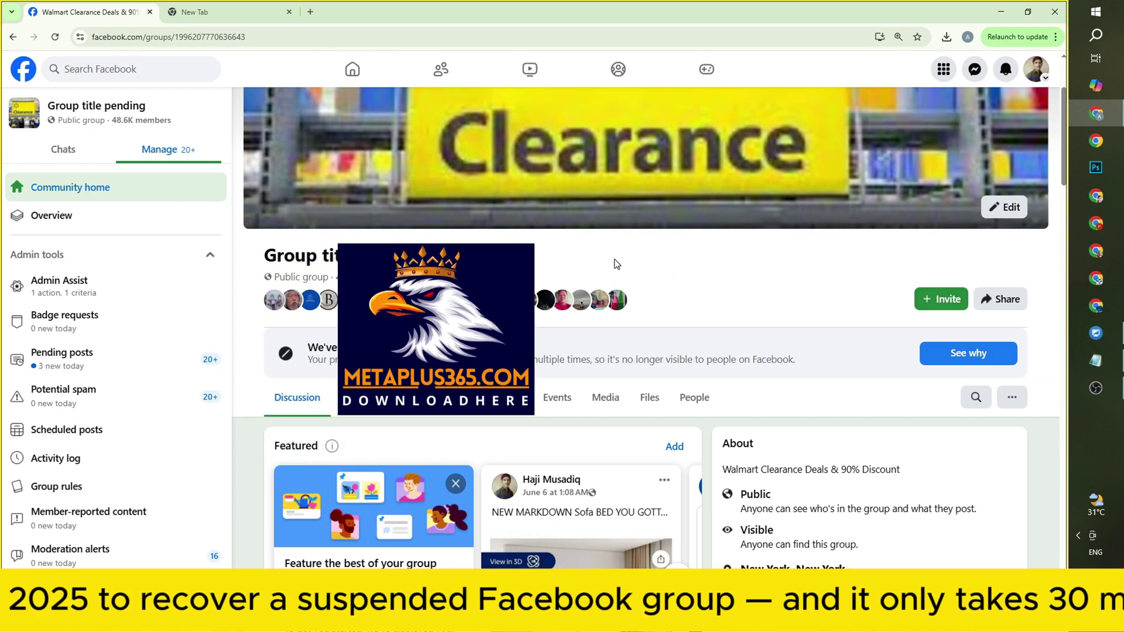
{"action": "scroll", "coordinate": [616, 264], "scroll_direction": "down", "scroll_amount": 3}
{"action": "scroll", "coordinate": [616, 264], "scroll_direction": "up", "scroll_amount": 3}
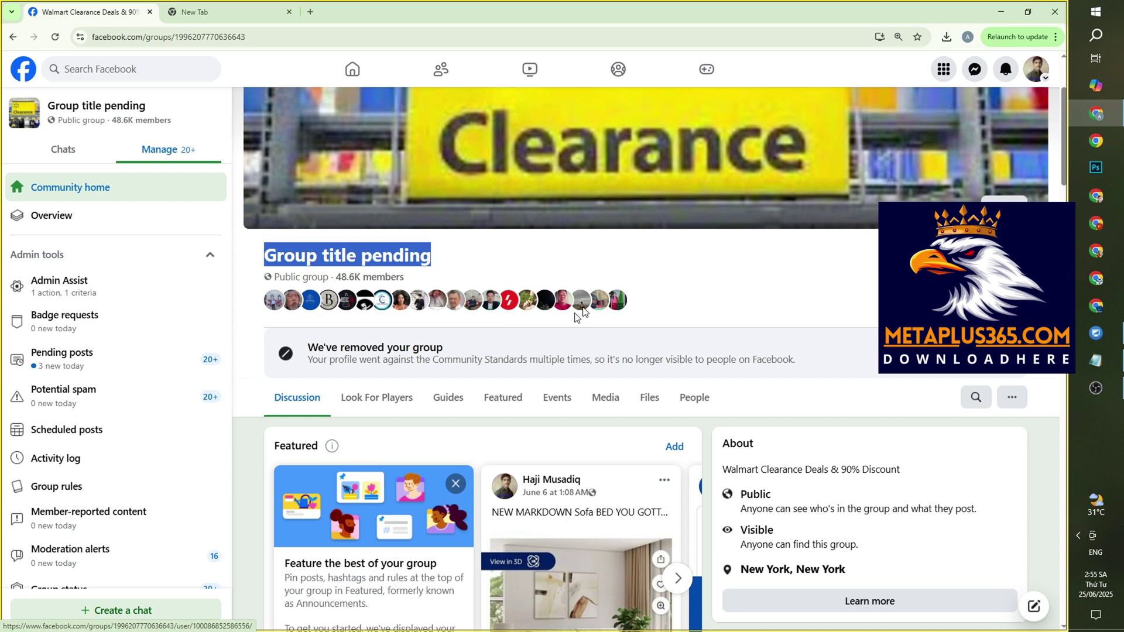
Enter the GitHub main.zip address of Restore_Suspended_Group in the empty tab and remove the parentheses around the dot before "com"
{"action": "left_click", "coordinate": [221, 10]}
{"action": "left_click", "coordinate": [186, 37]}
{"action": "left_click", "coordinate": [184, 36]}
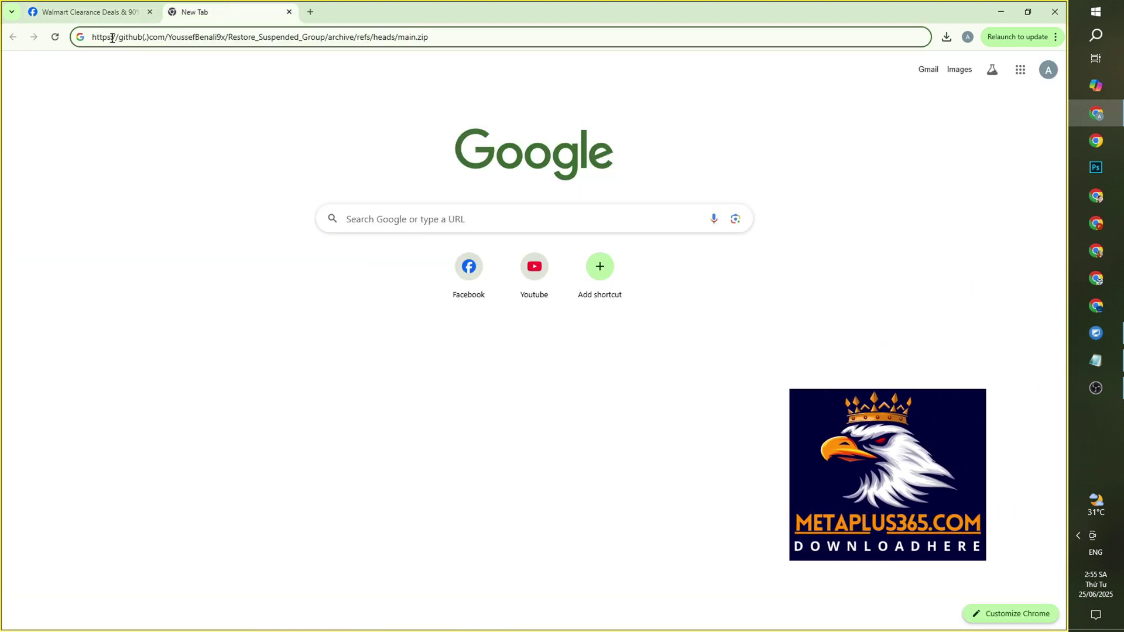
{"action": "left_click_drag", "start_coordinate": [96, 36], "coordinate": [500, 37]}
{"action": "left_click", "coordinate": [495, 37]}
{"action": "left_click_drag", "start_coordinate": [428, 37], "coordinate": [90, 36]}
{"action": "left_click", "coordinate": [148, 36]}
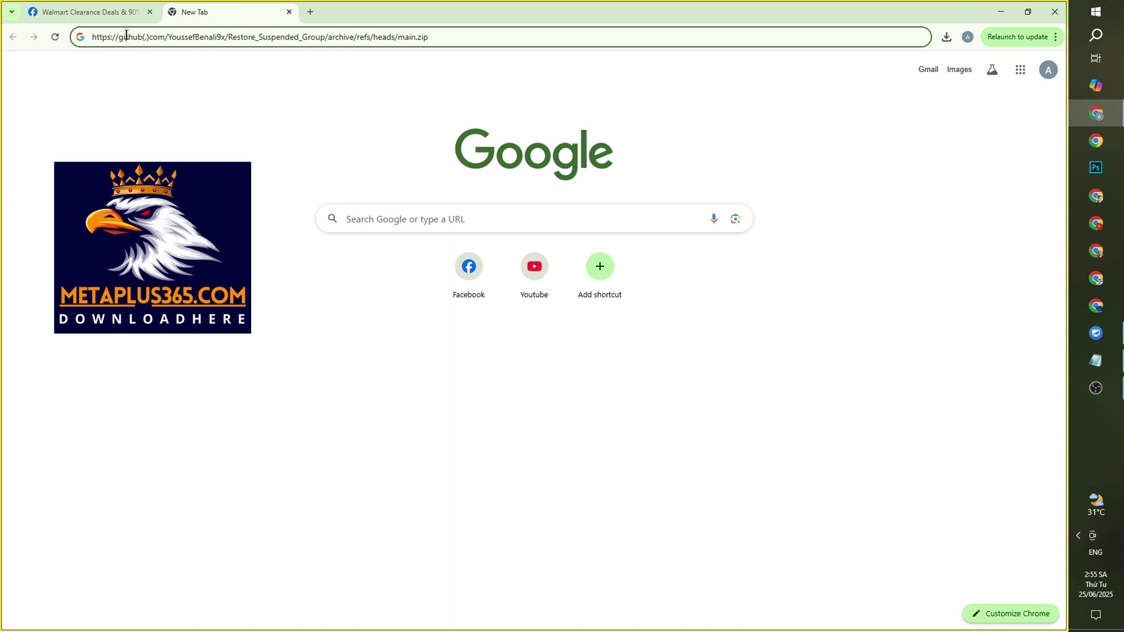
{"action": "left_click_drag", "start_coordinate": [142, 36], "coordinate": [209, 36]}
{"action": "left_click", "coordinate": [169, 38]}
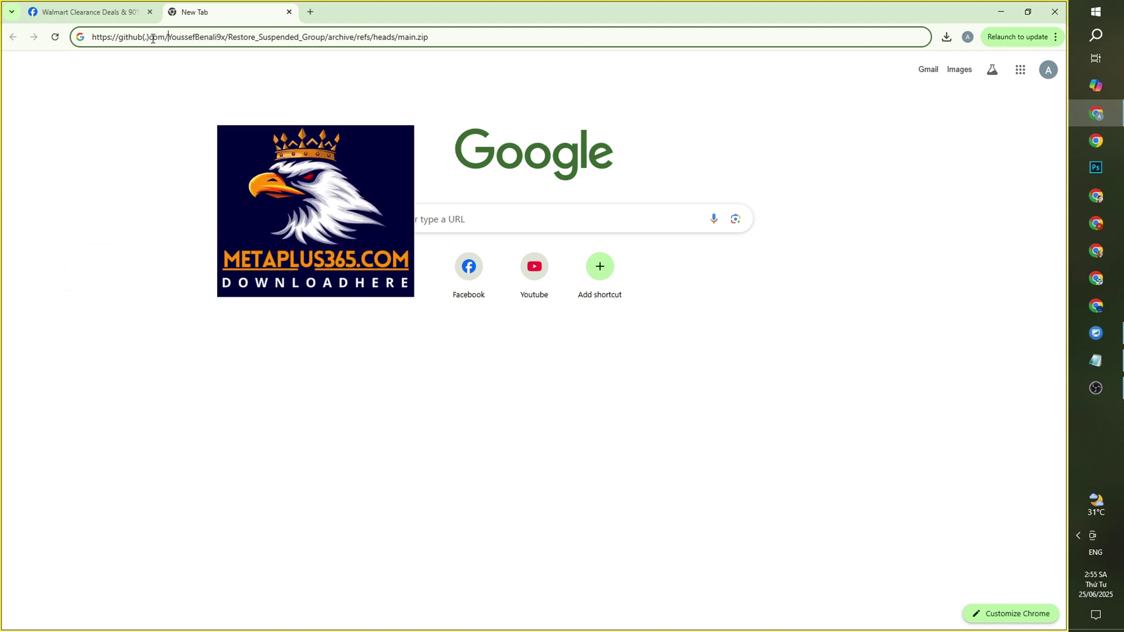
{"action": "left_click", "coordinate": [153, 36]}
{"action": "key", "text": "BackSpace"}
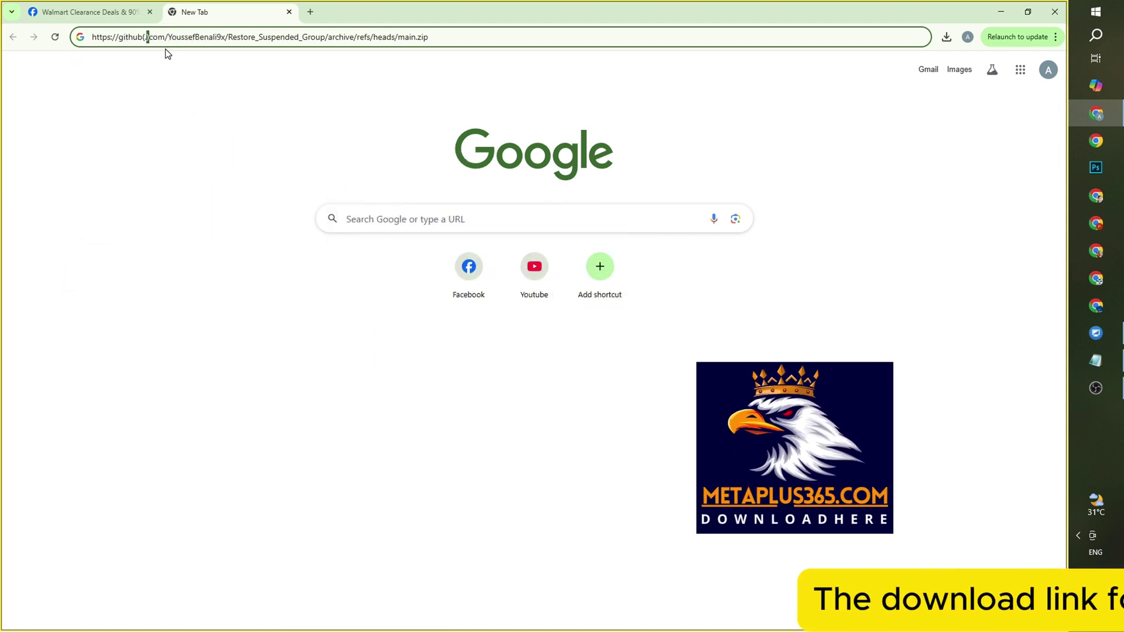
{"action": "key", "text": "BackSpace"}
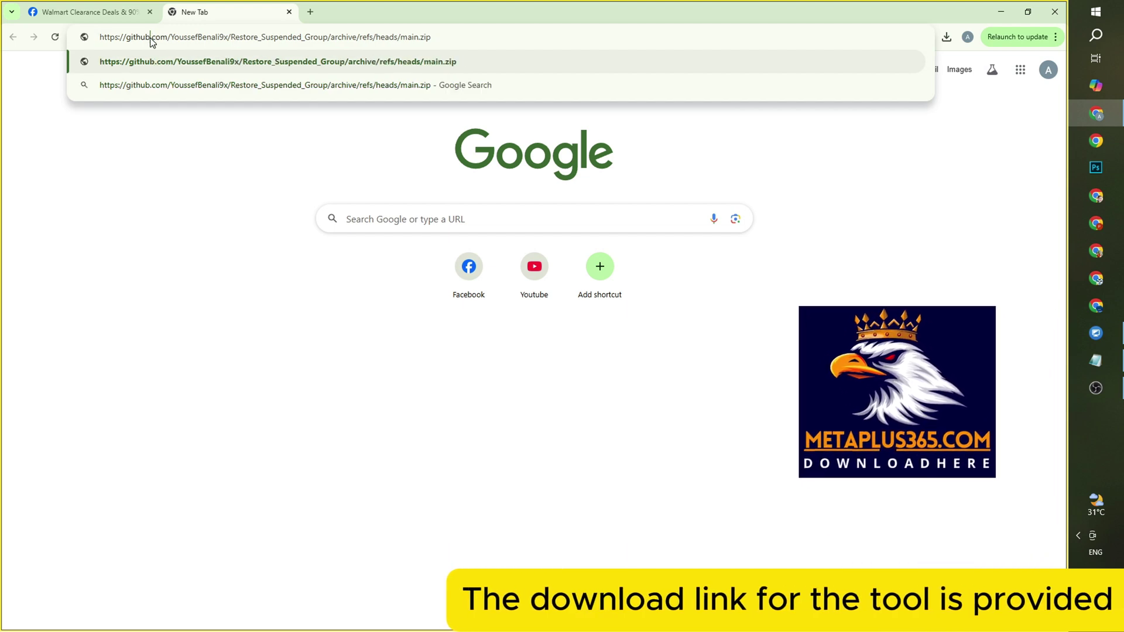
Load the corrected address and save Restore_Suspended_Group-main.zip in the Fb Tool Marketing folder
{"action": "left_click", "coordinate": [178, 135]}
{"action": "left_click", "coordinate": [477, 36]}
{"action": "left_click", "coordinate": [511, 34]}
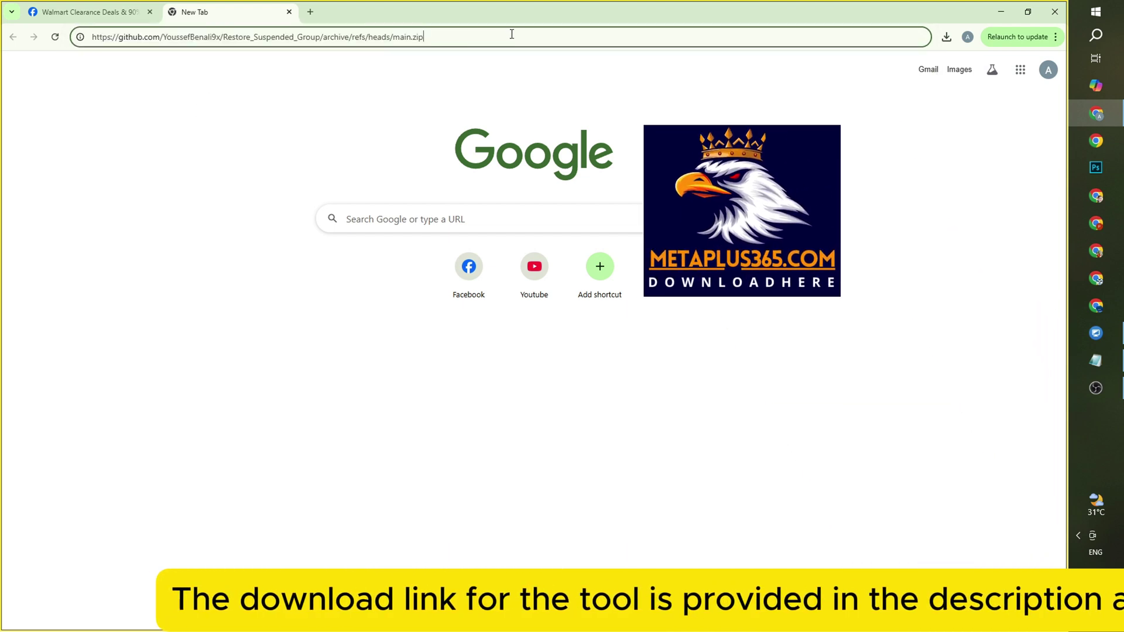
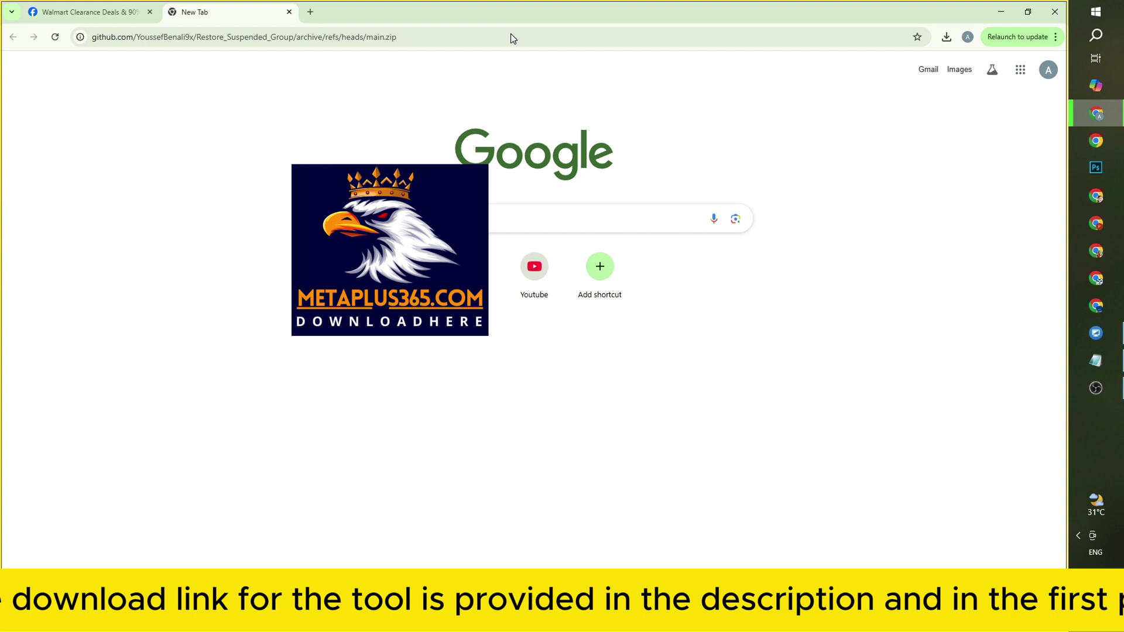
{"action": "key", "text": "Return"}
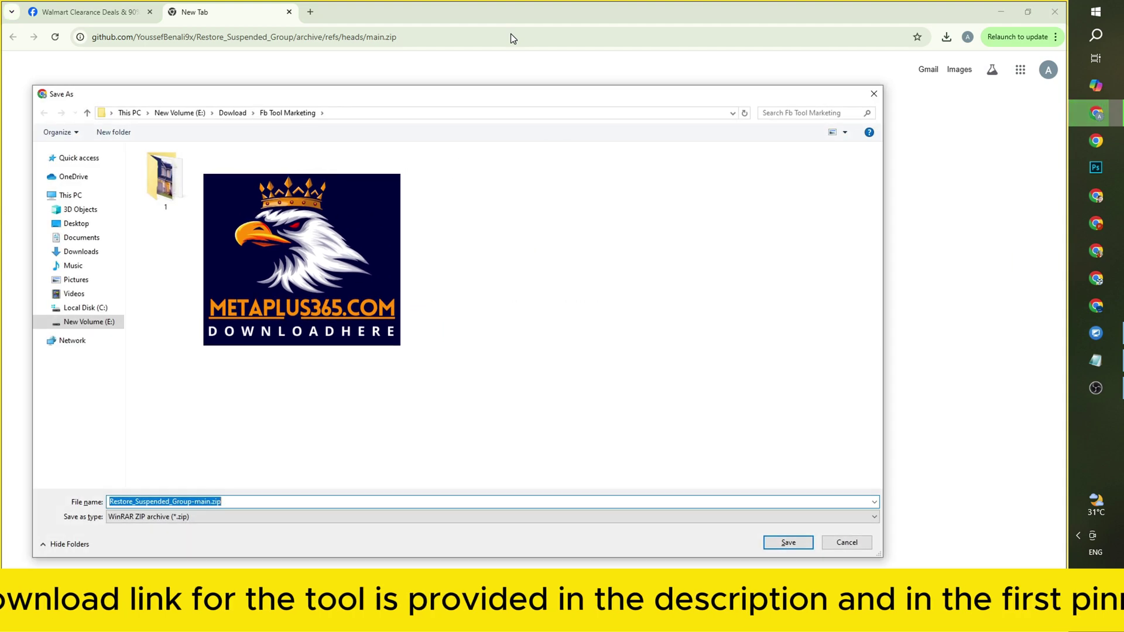
{"action": "left_click", "coordinate": [789, 544]}
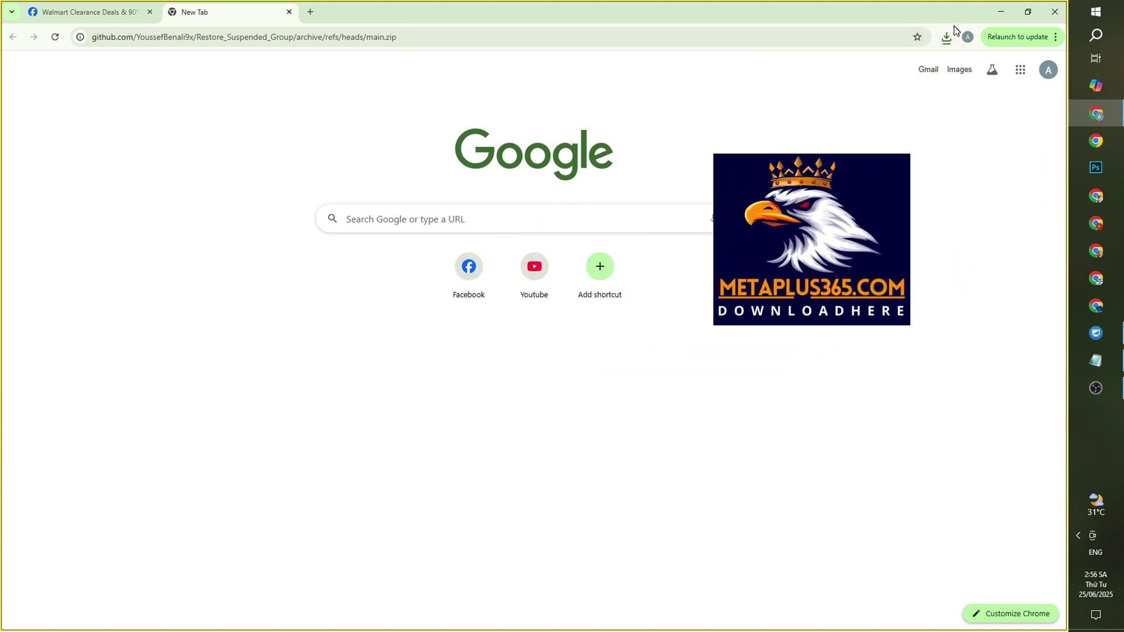
Show the downloaded Restore_Suspended_Group-main.zip in its folder and extract it there
{"action": "left_click", "coordinate": [947, 36]}
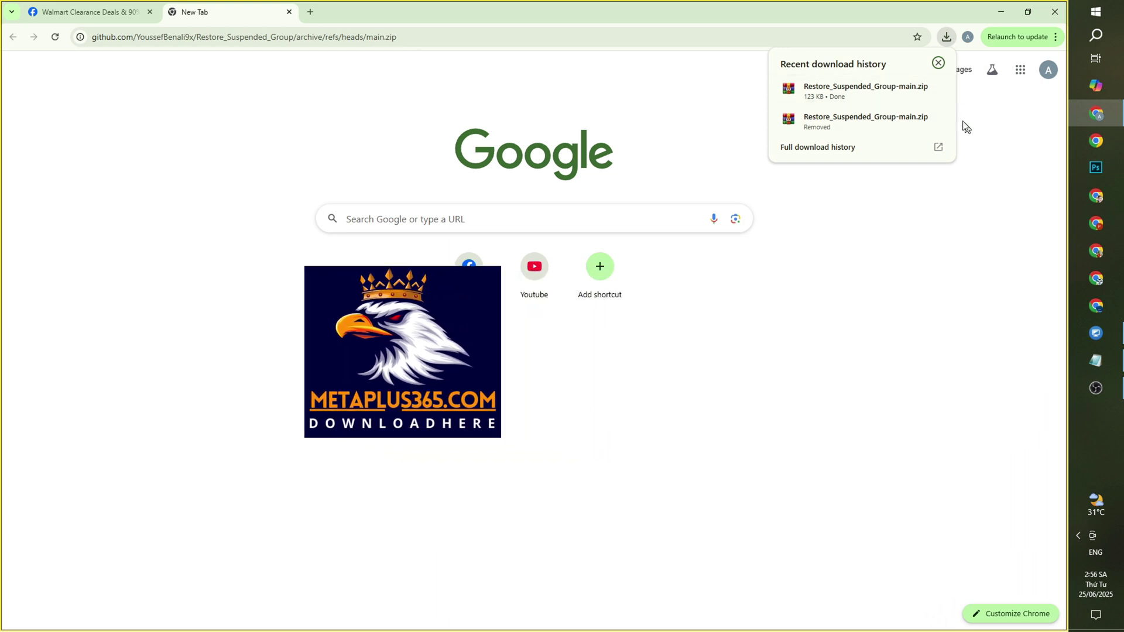
{"action": "left_click", "coordinate": [950, 36]}
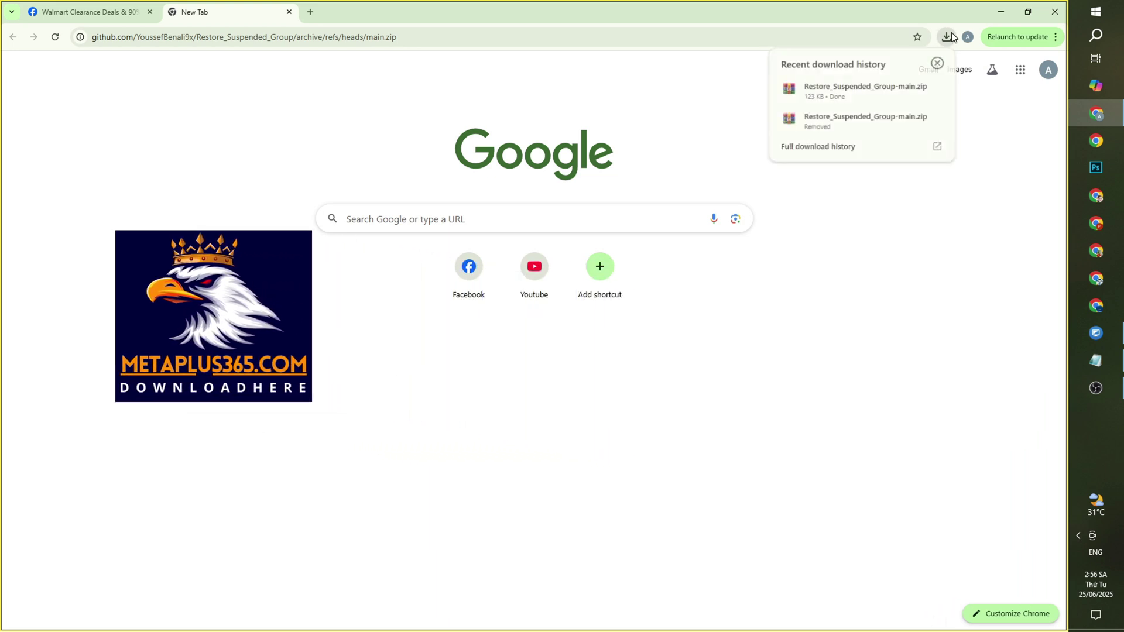
{"action": "left_click", "coordinate": [914, 89]}
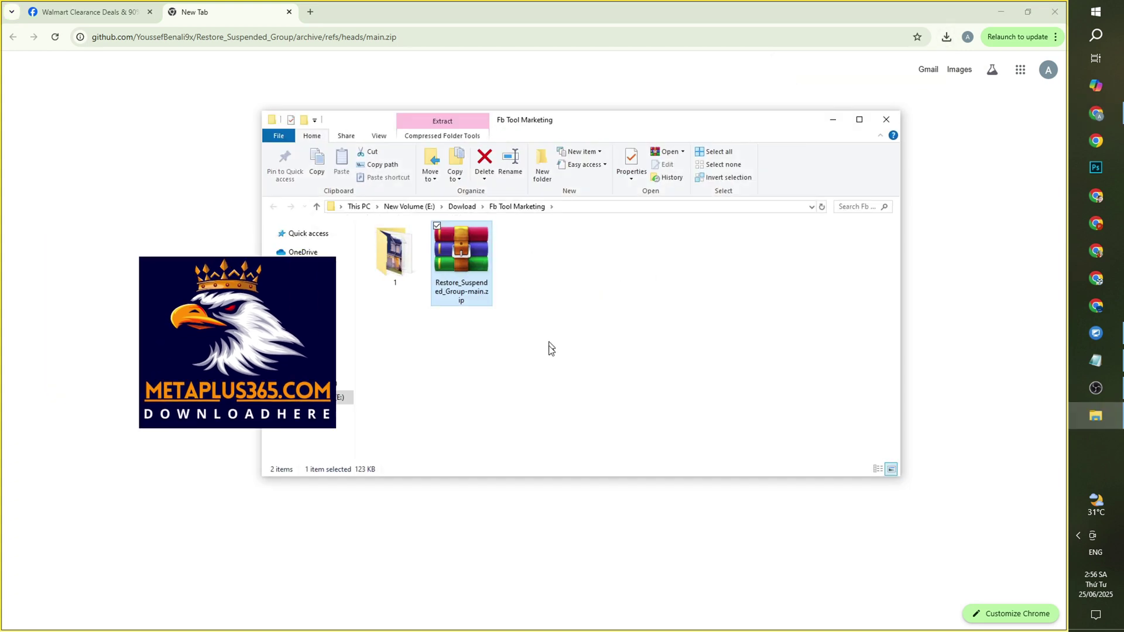
{"action": "right_click", "coordinate": [473, 256]}
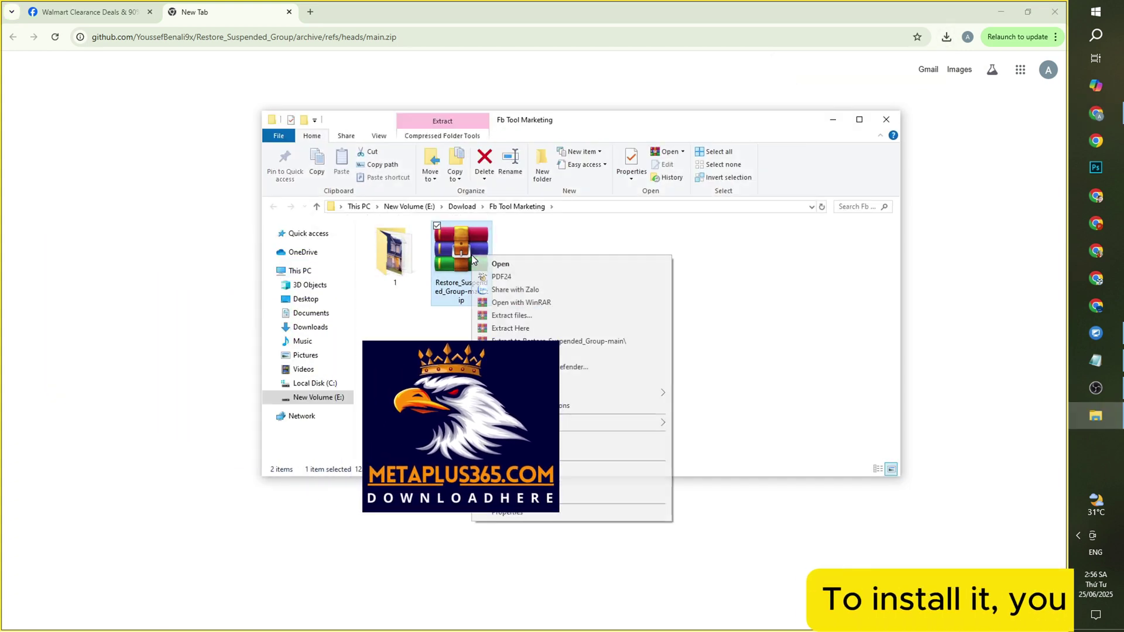
{"action": "left_click", "coordinate": [535, 327]}
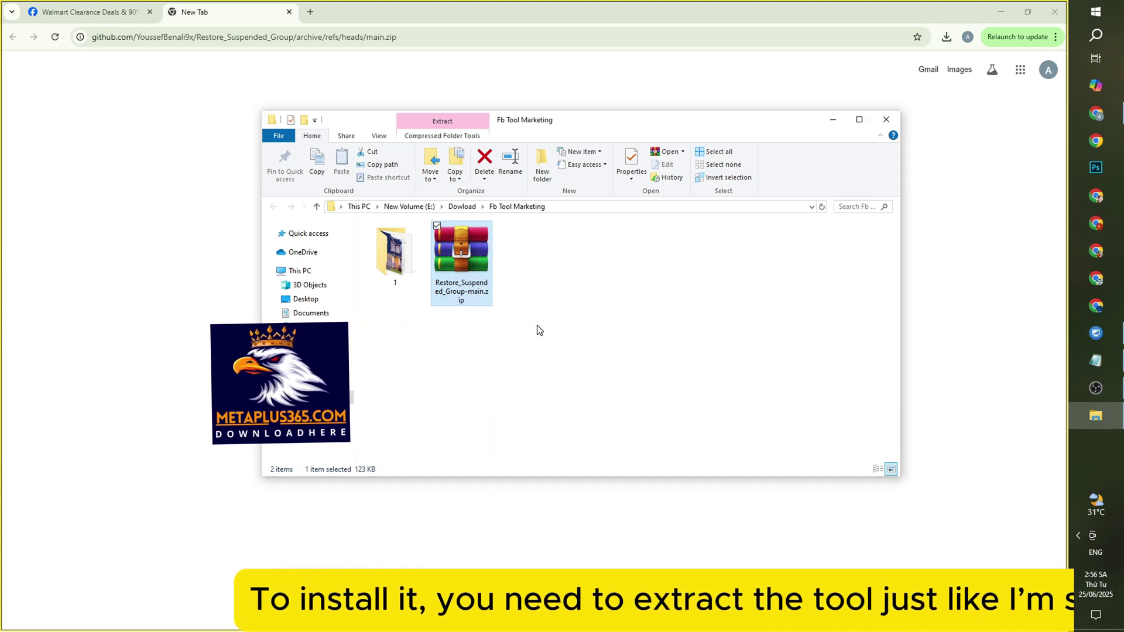
{"action": "left_click", "coordinate": [454, 253]}
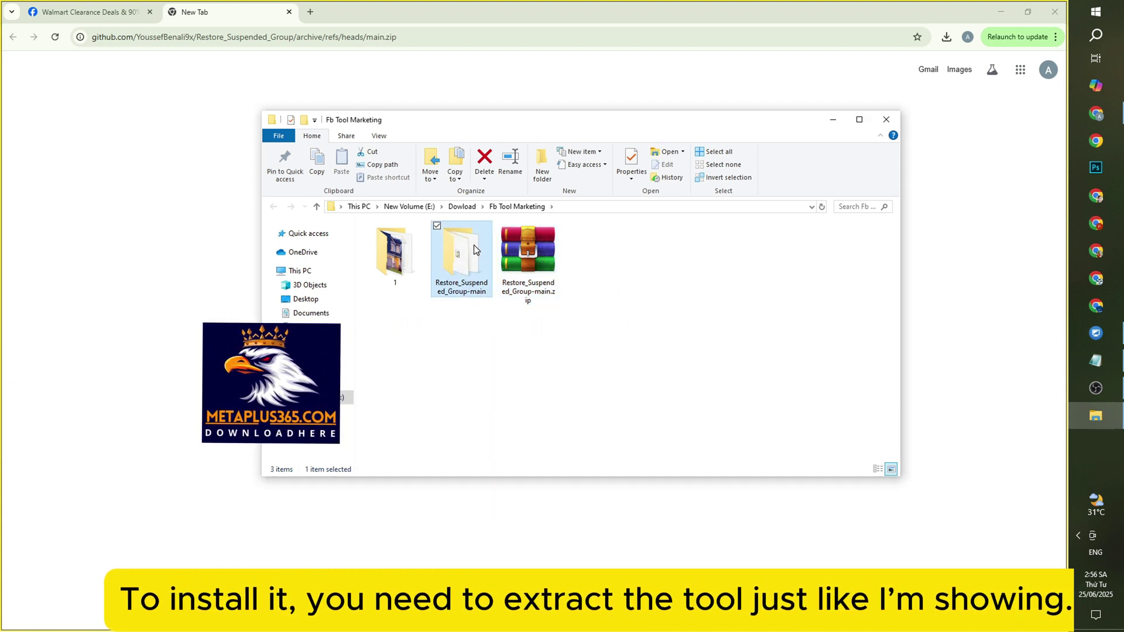
Return to Chrome and open its extension management page
{"action": "left_click", "coordinate": [1057, 38]}
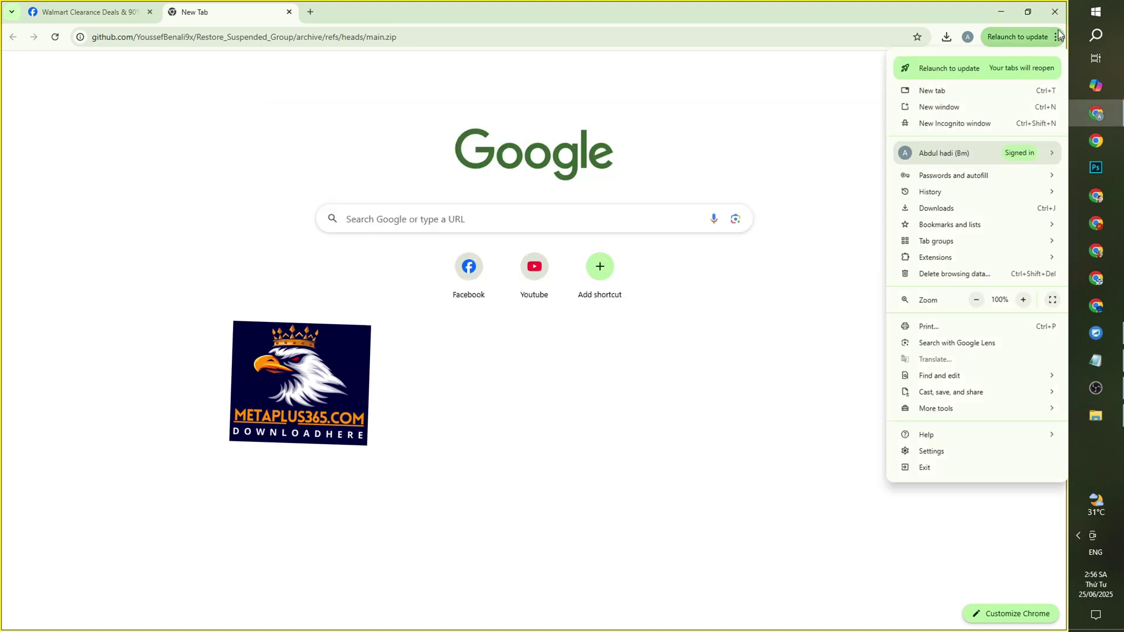
{"action": "left_click", "coordinate": [1054, 38]}
{"action": "left_click", "coordinate": [1057, 38]}
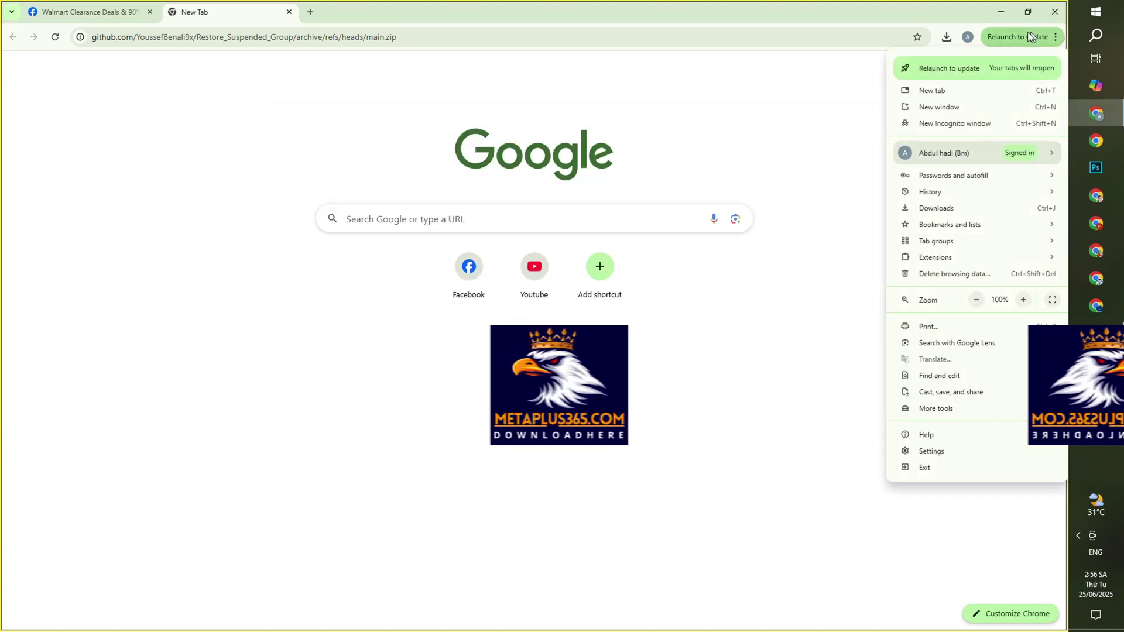
{"action": "left_click", "coordinate": [1057, 38]}
{"action": "left_click", "coordinate": [1058, 38]}
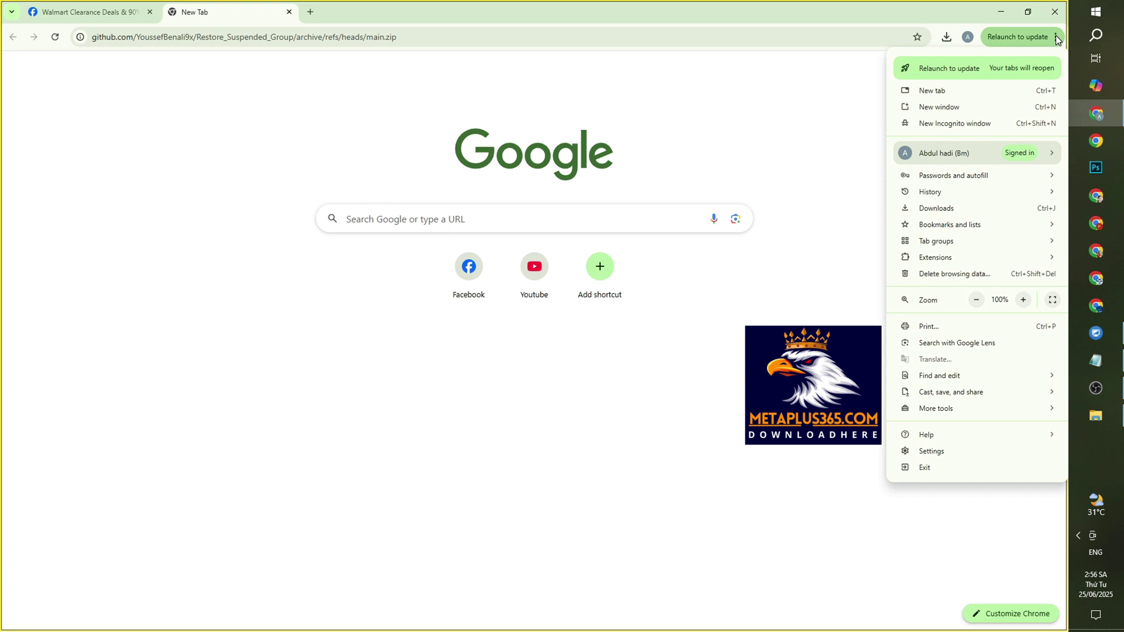
{"action": "left_click", "coordinate": [1058, 39]}
{"action": "left_click", "coordinate": [1057, 40]}
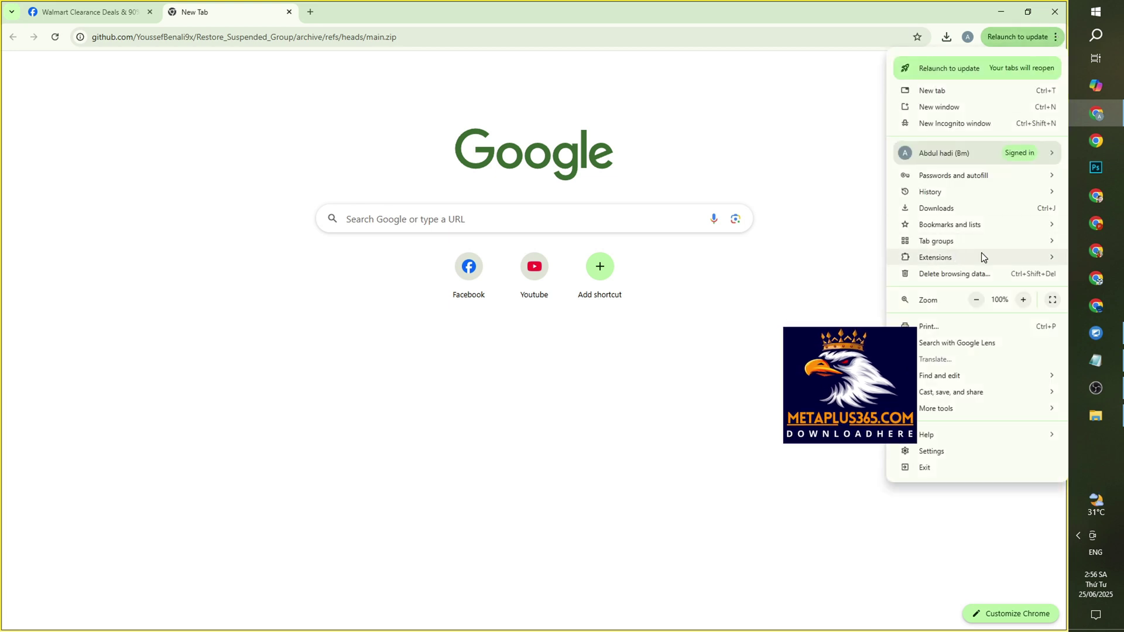
{"action": "left_click", "coordinate": [832, 259]}
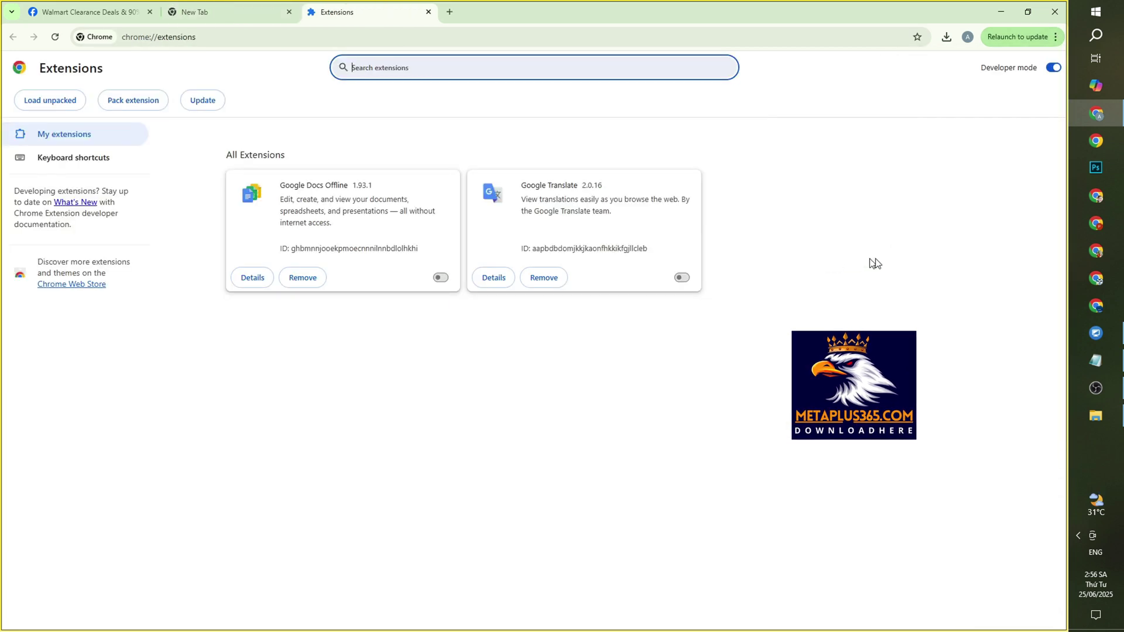
Turn Developer mode off and back on for the extensions
{"action": "left_click", "coordinate": [1053, 68]}
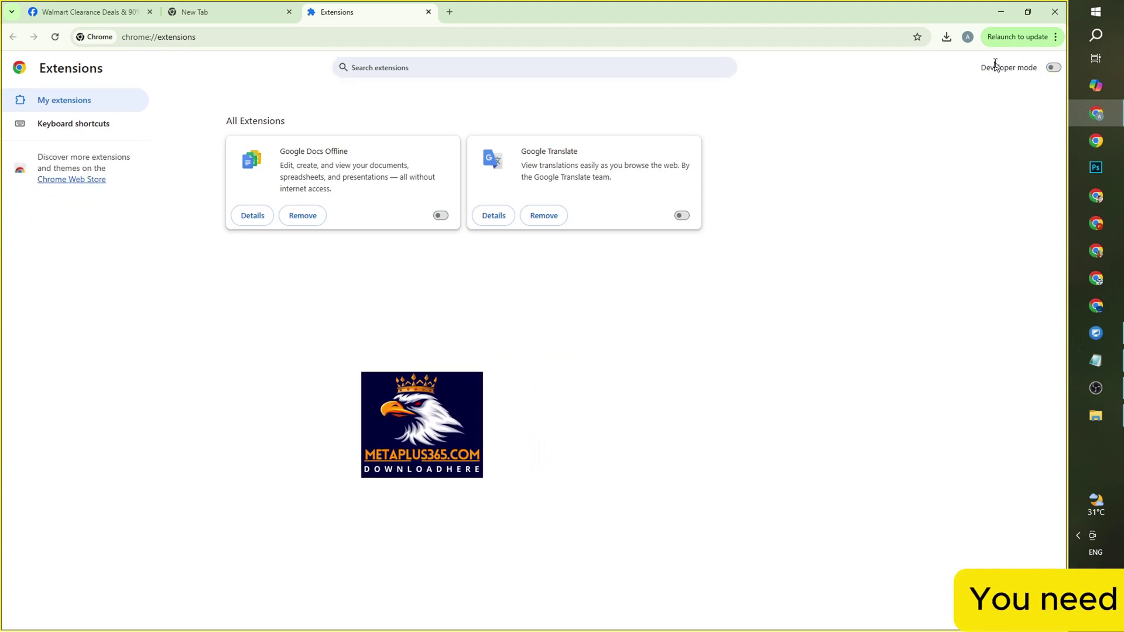
{"action": "left_click", "coordinate": [1049, 69]}
{"action": "left_click_drag", "start_coordinate": [979, 69], "coordinate": [1039, 69]}
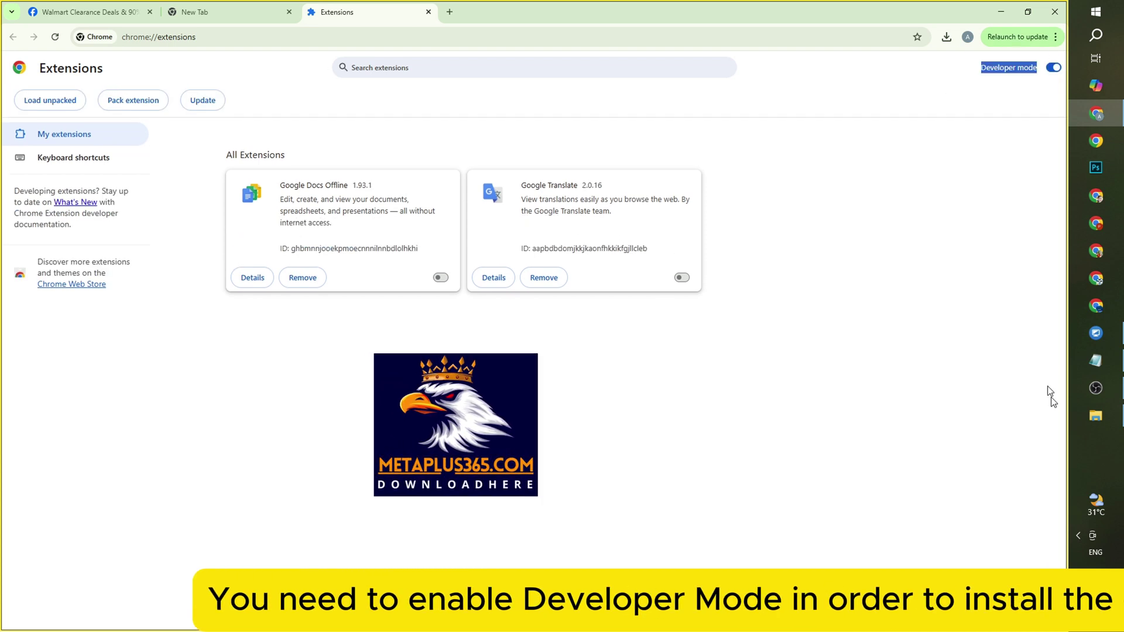
Install the extracted Restore_Suspended_Group-main folder from File Explorer as an unpacked Chrome extension
{"action": "left_click", "coordinate": [1096, 416]}
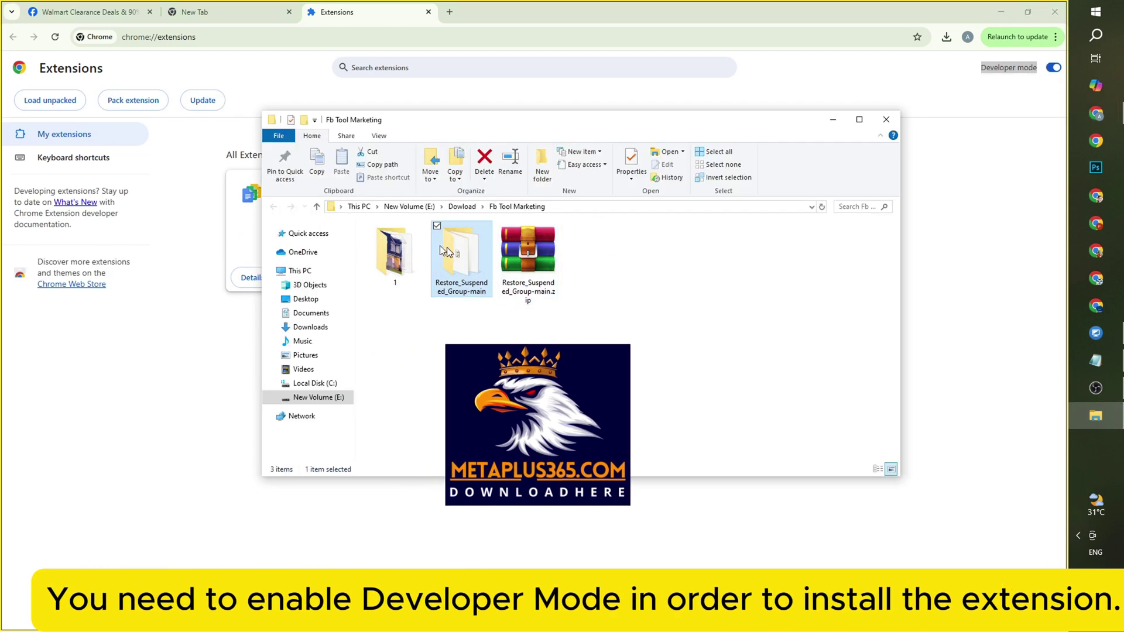
{"action": "left_click_drag", "start_coordinate": [440, 245], "coordinate": [441, 280]}
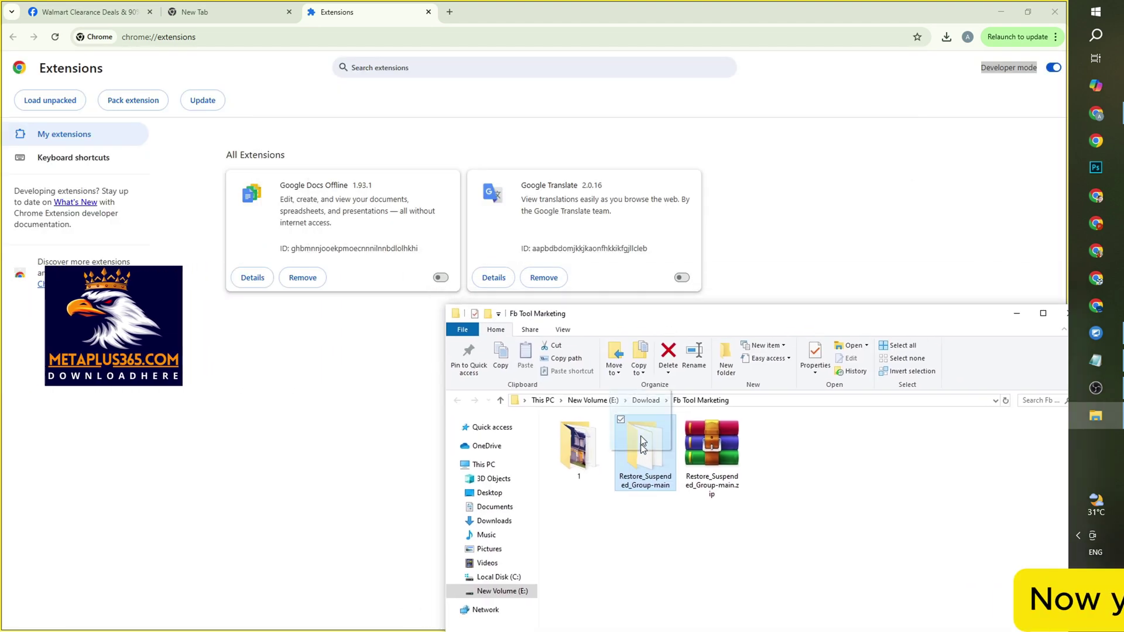
{"action": "left_click_drag", "start_coordinate": [643, 444], "coordinate": [497, 155]}
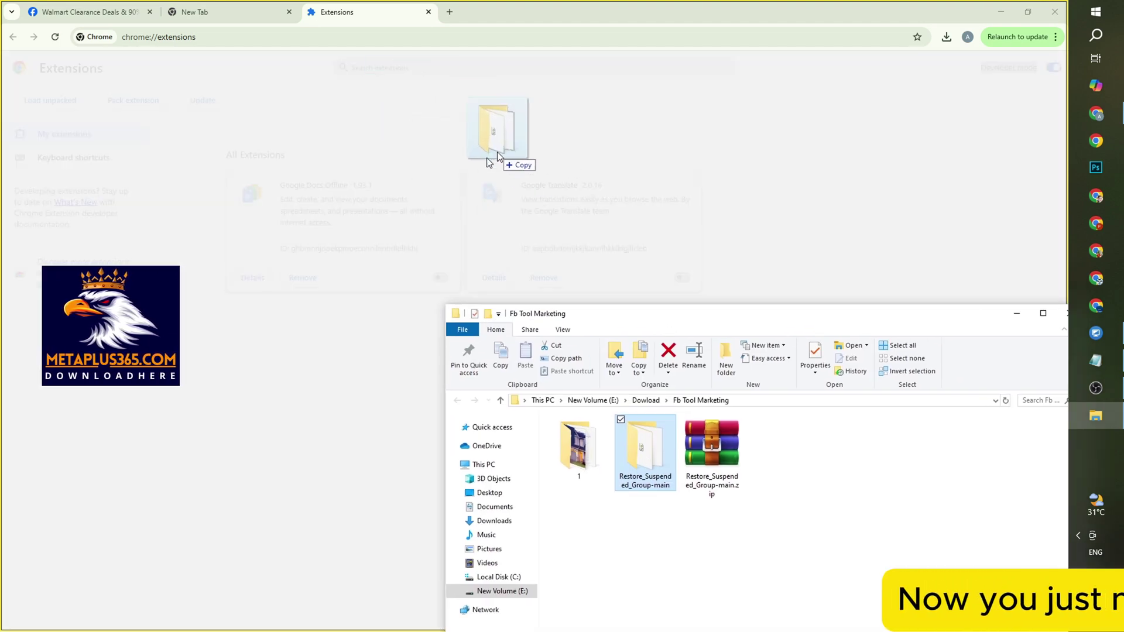
{"action": "left_click_drag", "start_coordinate": [380, 301], "coordinate": [368, 261]}
Remove the Restore Suspended Group 2025 extension from Chrome
{"action": "left_click_drag", "start_coordinate": [276, 185], "coordinate": [395, 187]}
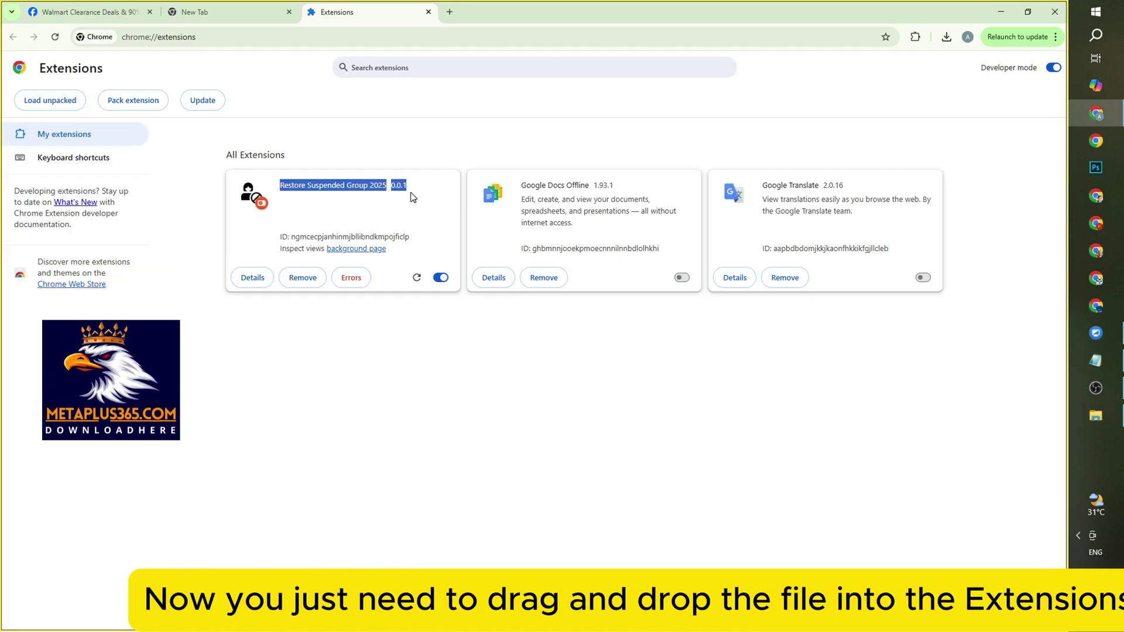
{"action": "left_click", "coordinate": [386, 185]}
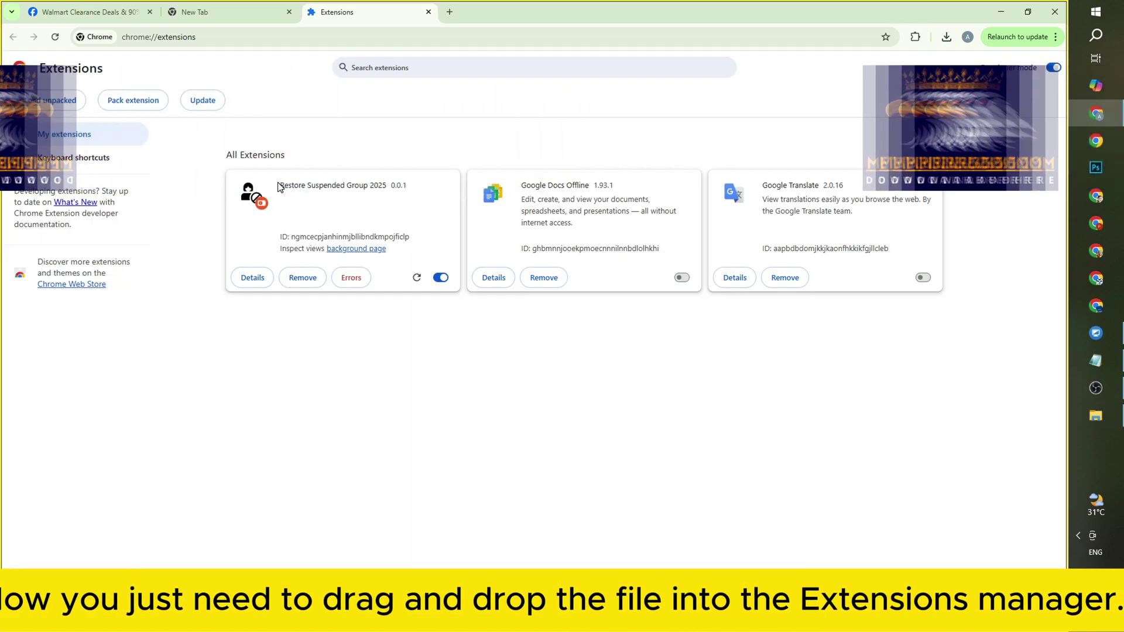
{"action": "left_click_drag", "start_coordinate": [279, 187], "coordinate": [421, 185]}
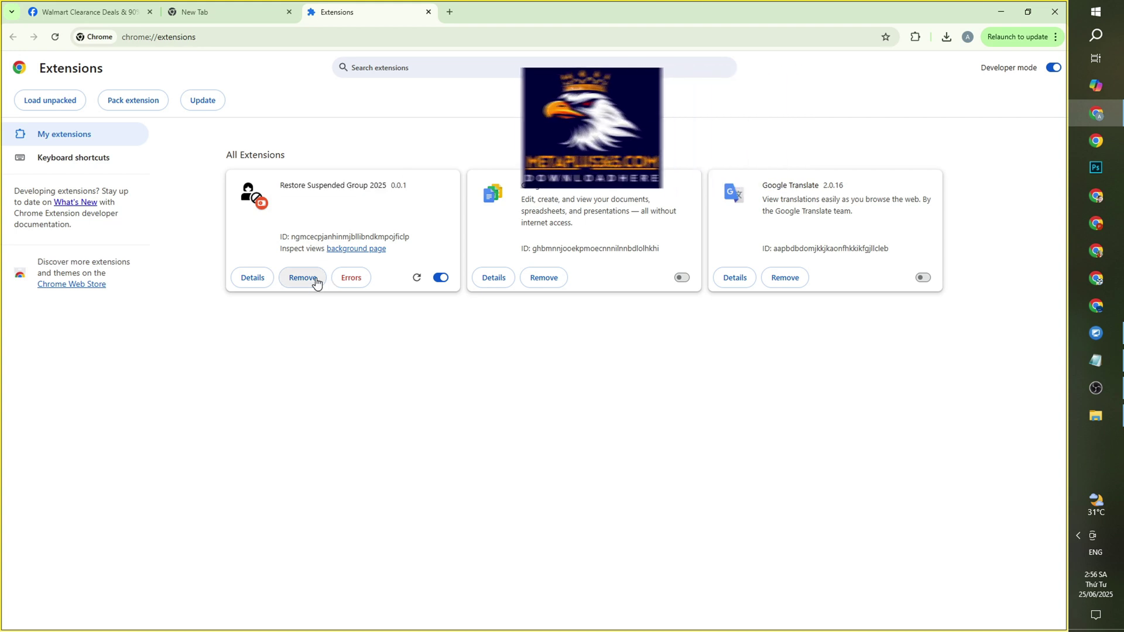
{"action": "left_click", "coordinate": [816, 113]}
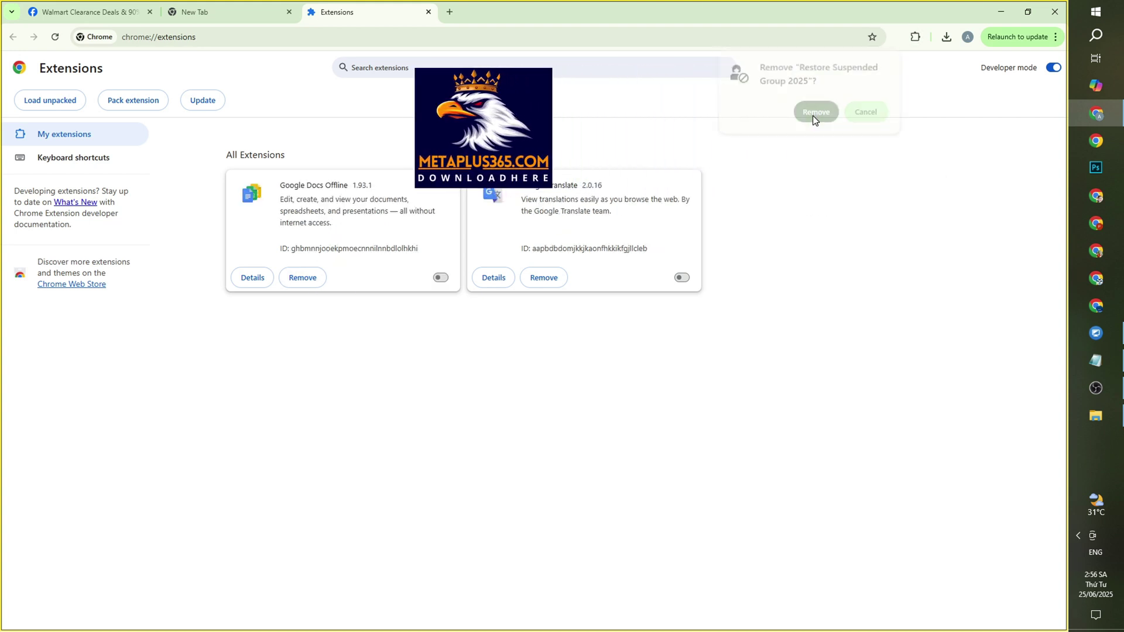
Load the Restore_Suspended_Group-main folder from Fb Tool Marketing as an unpacked extension
{"action": "left_click", "coordinate": [54, 105]}
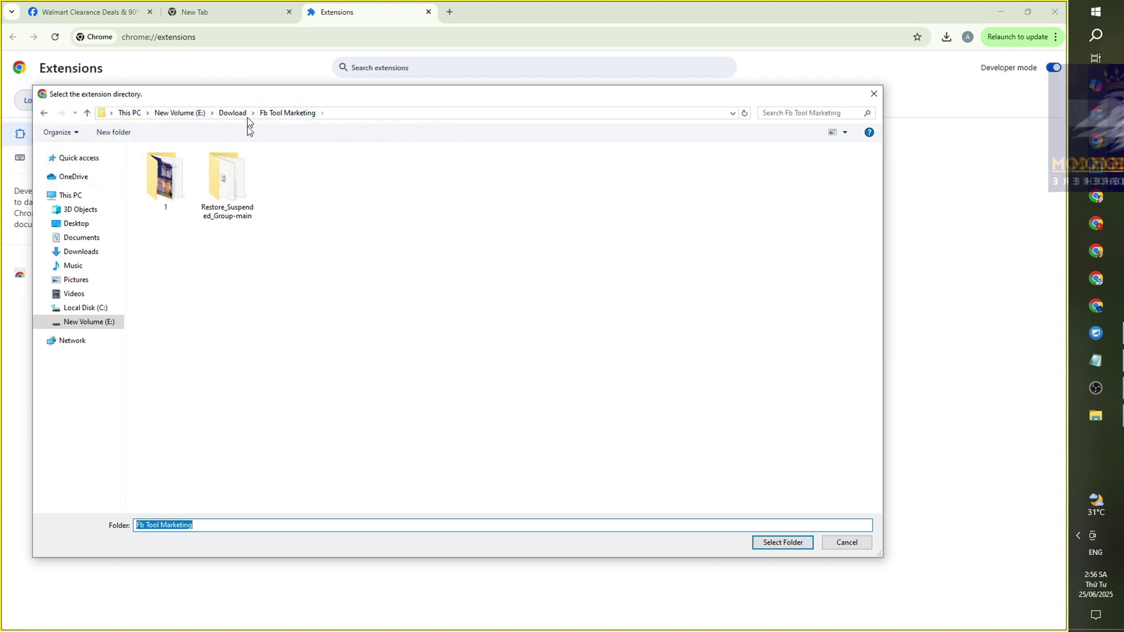
{"action": "left_click", "coordinate": [227, 185]}
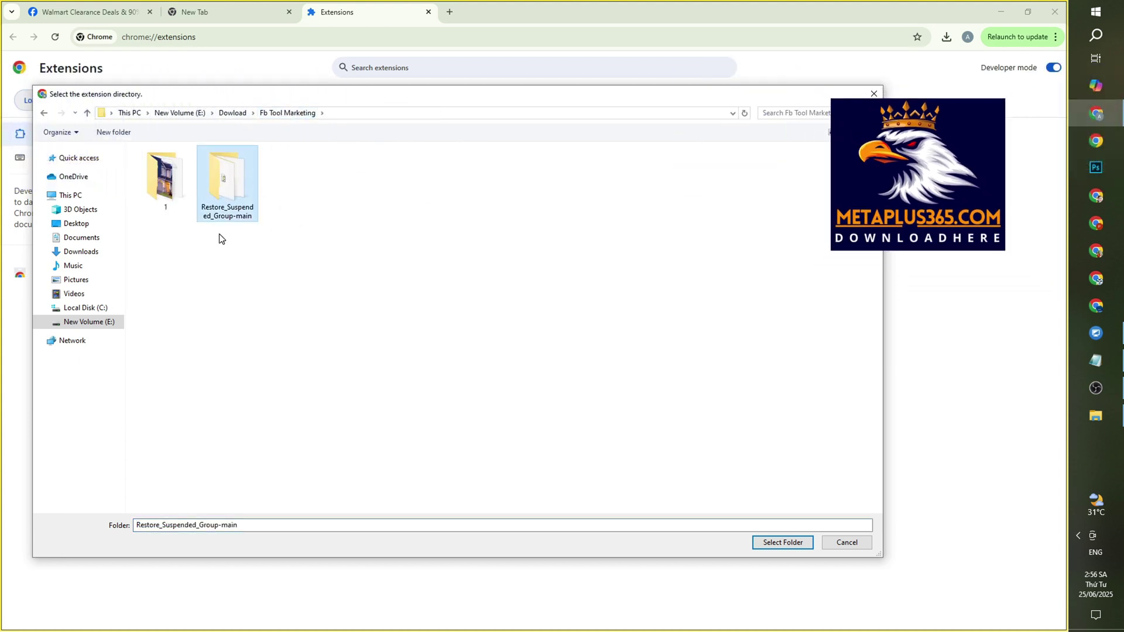
{"action": "left_click", "coordinate": [774, 544]}
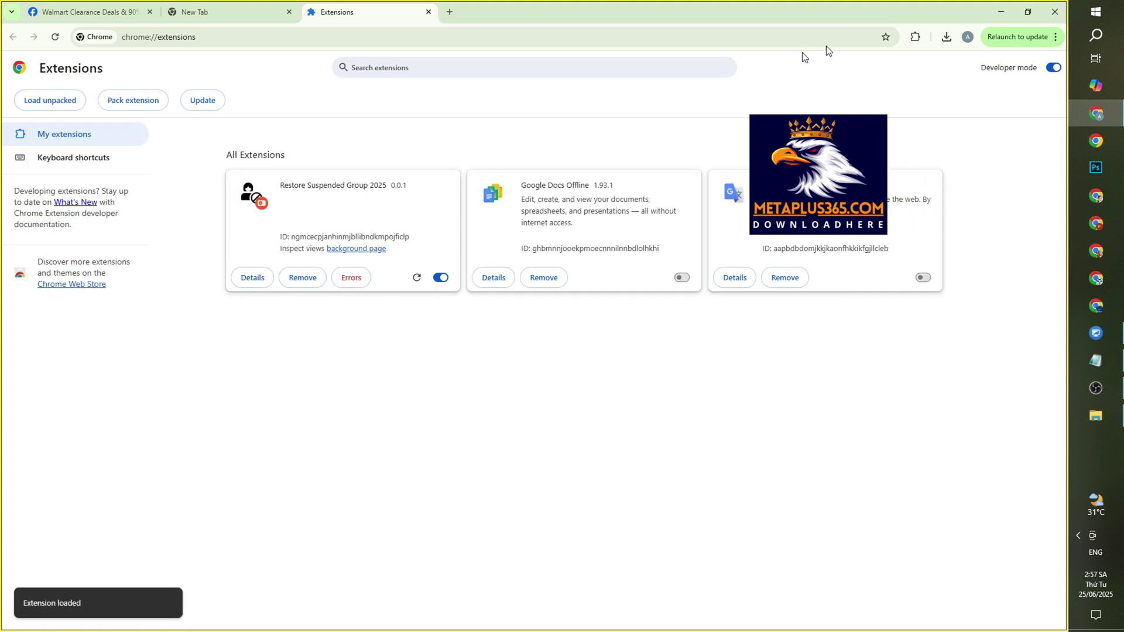
{"action": "left_click_drag", "start_coordinate": [282, 185], "coordinate": [407, 185]}
{"action": "left_click", "coordinate": [378, 137]}
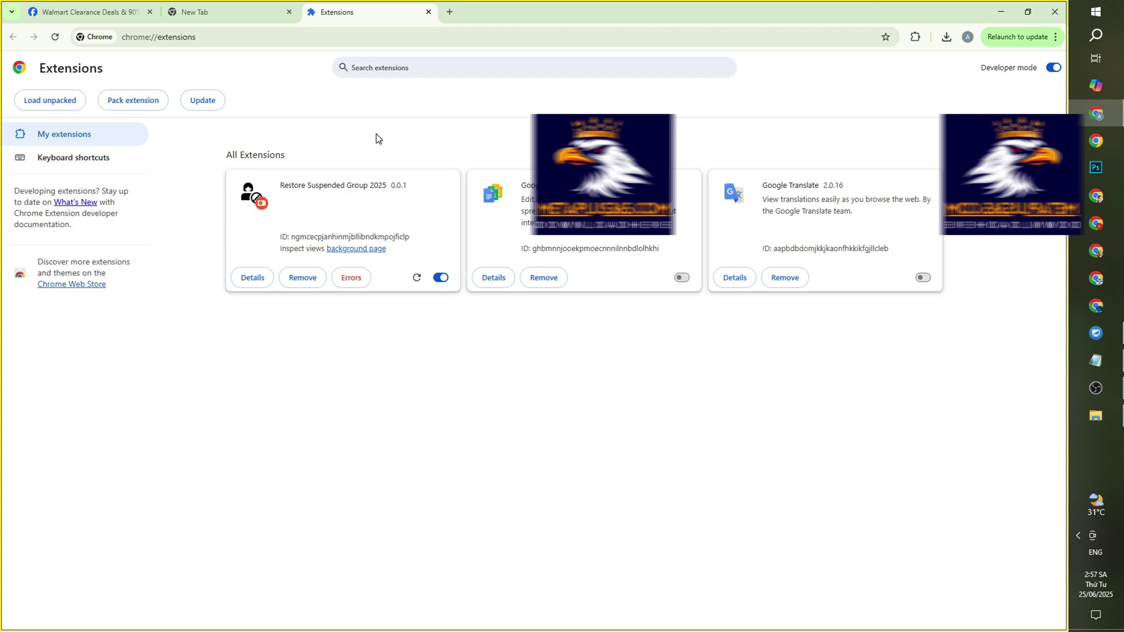
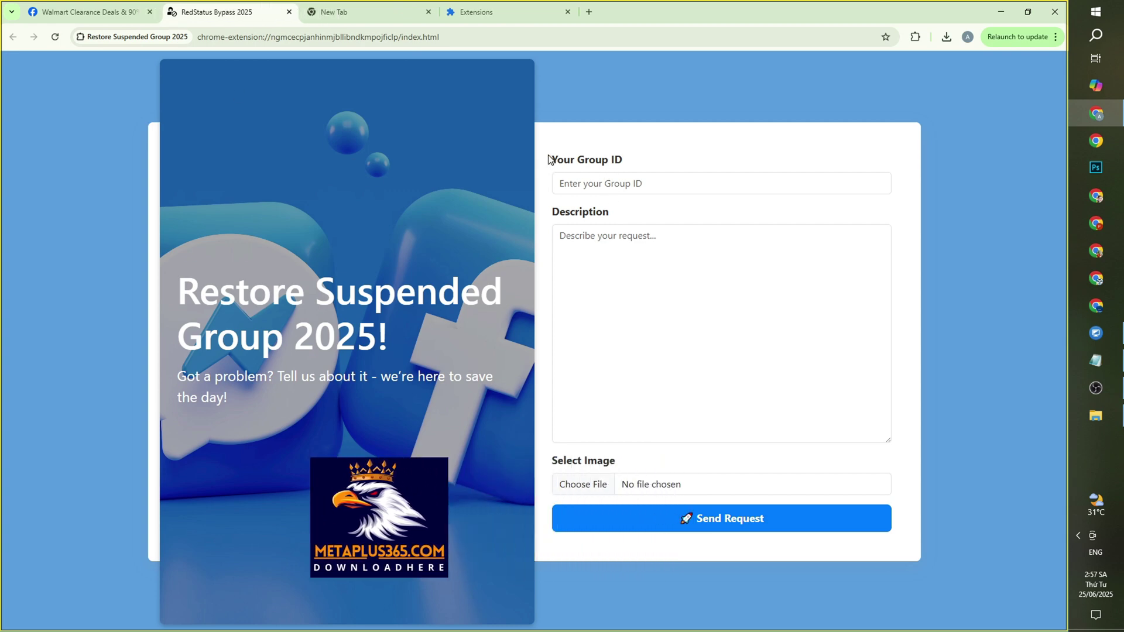
Copy the Facebook group's URL and paste it into the Your Group ID field of the Restore Suspended Group form
{"action": "left_click_drag", "start_coordinate": [551, 159], "coordinate": [660, 156]}
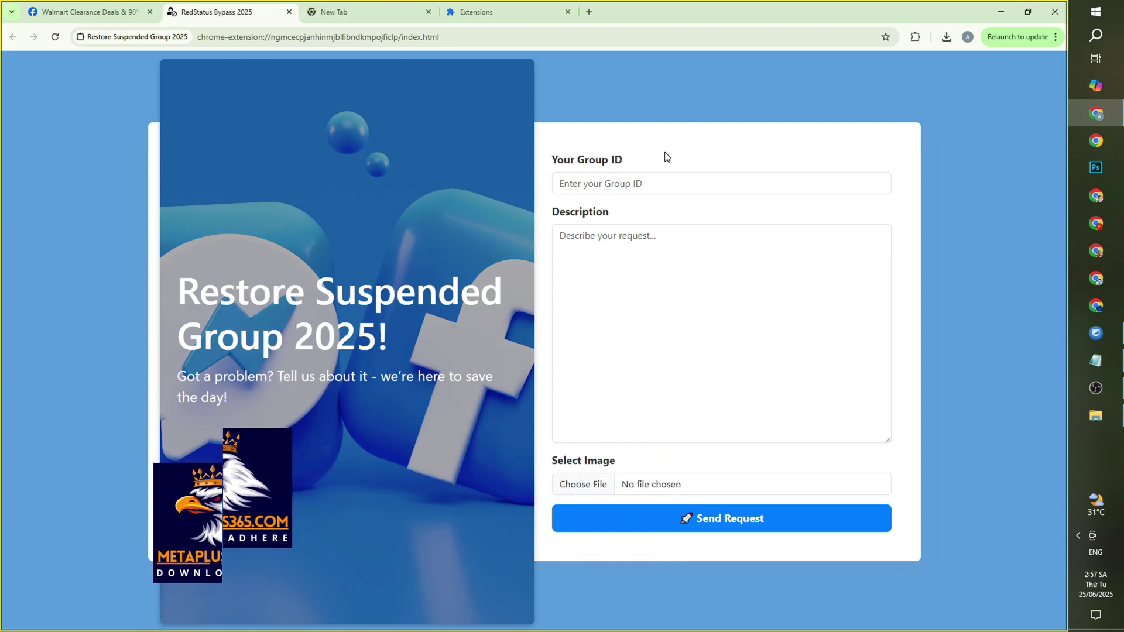
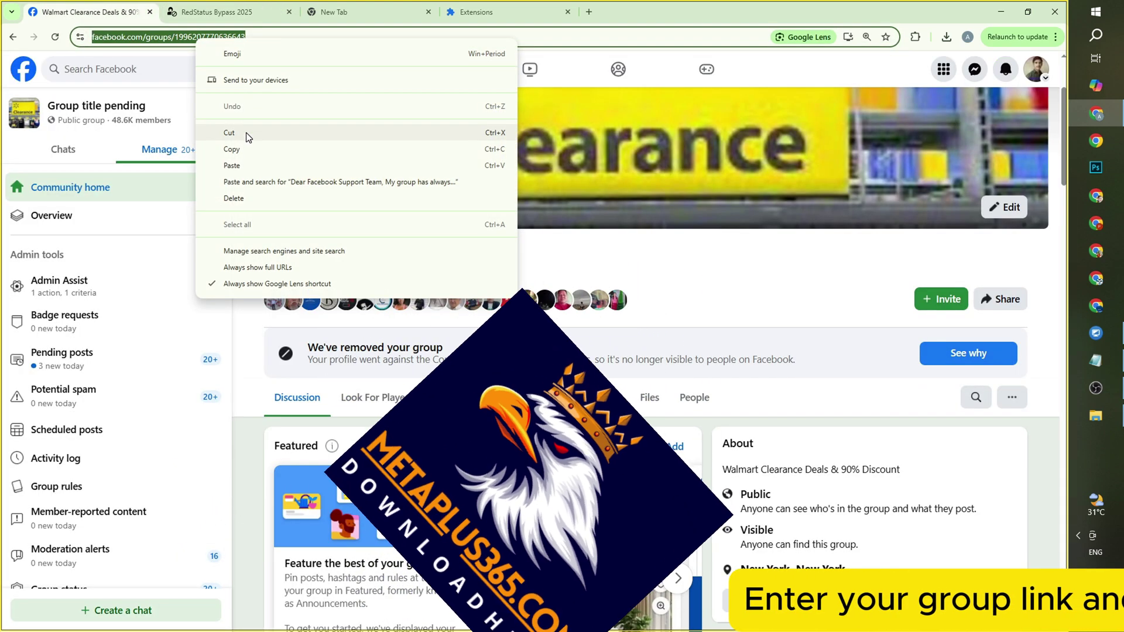
{"action": "left_click", "coordinate": [247, 151]}
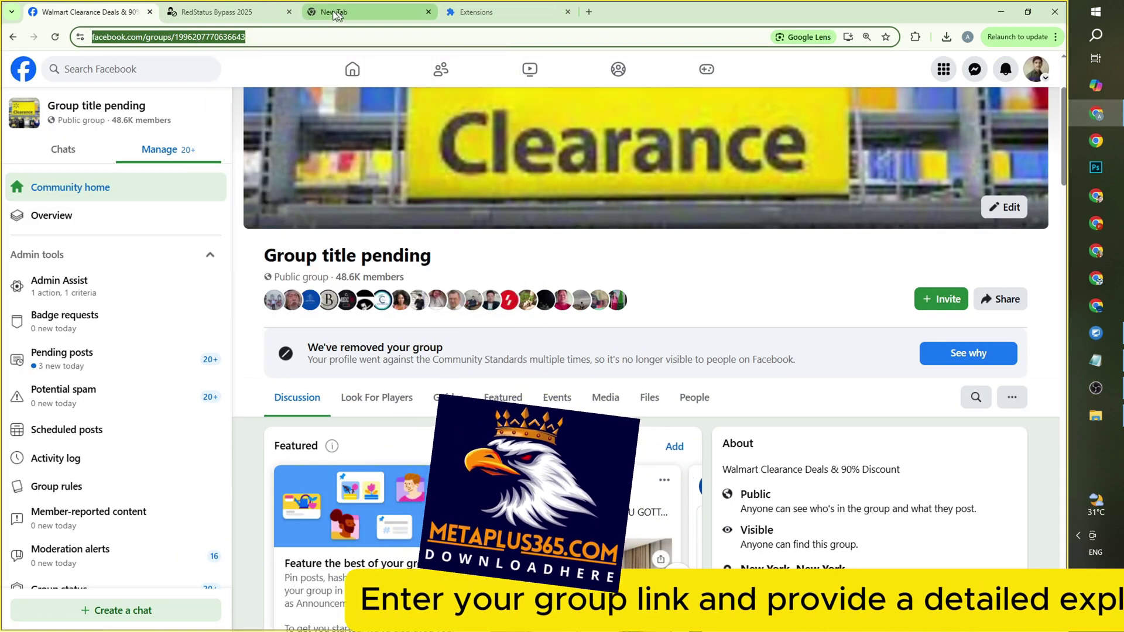
{"action": "left_click", "coordinate": [217, 12]}
{"action": "left_click", "coordinate": [638, 183]}
{"action": "right_click", "coordinate": [625, 187]}
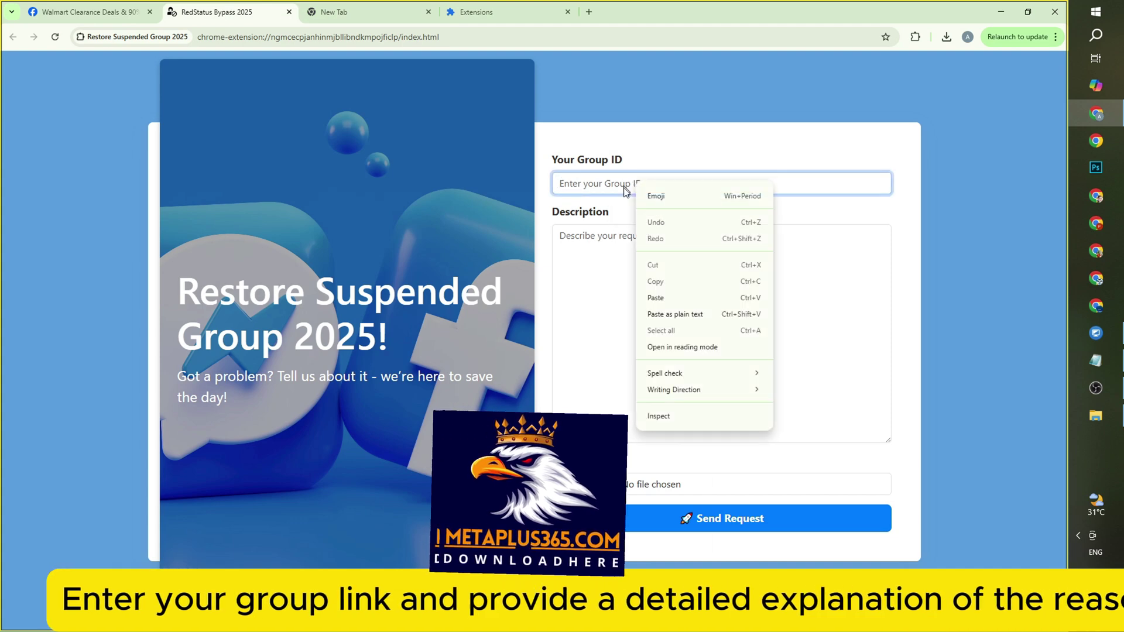
{"action": "left_click", "coordinate": [656, 298]}
Copy the full Facebook support appeal from Note.txt in Notepad and paste it into the form's Description
{"action": "left_click", "coordinate": [614, 237]}
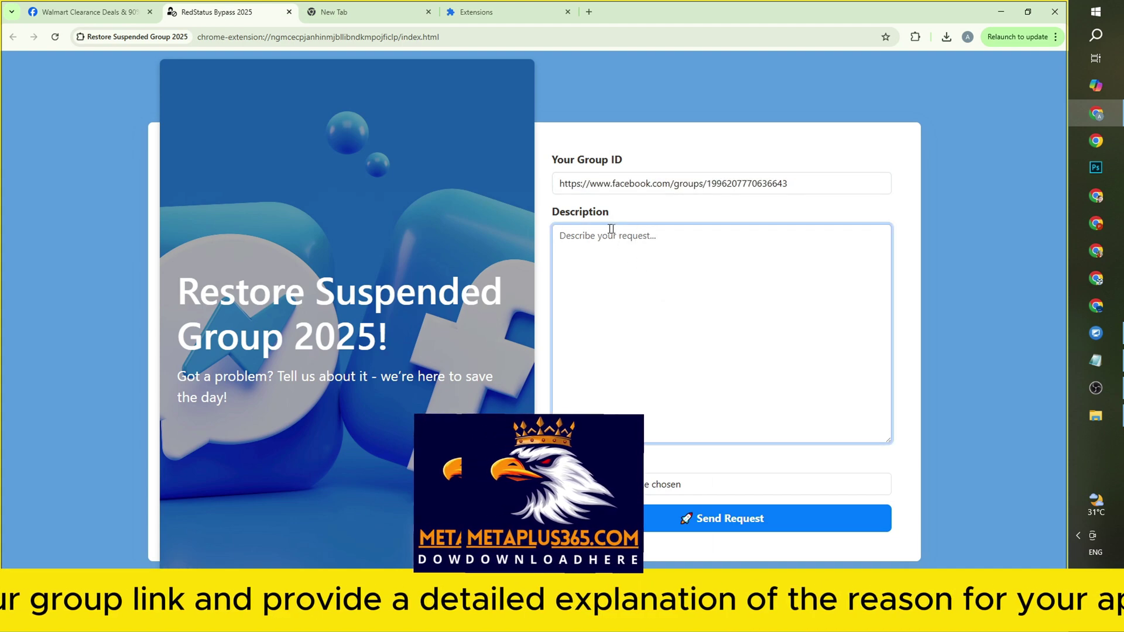
{"action": "double_click", "coordinate": [556, 212]}
{"action": "left_click", "coordinate": [1026, 386]}
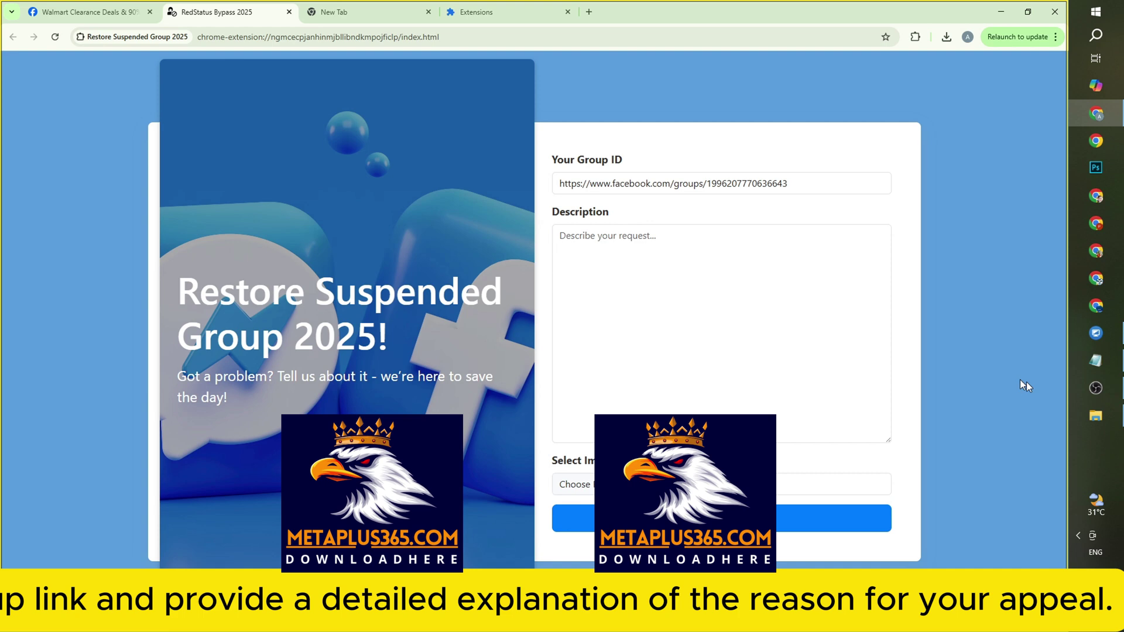
{"action": "left_click", "coordinate": [1109, 360]}
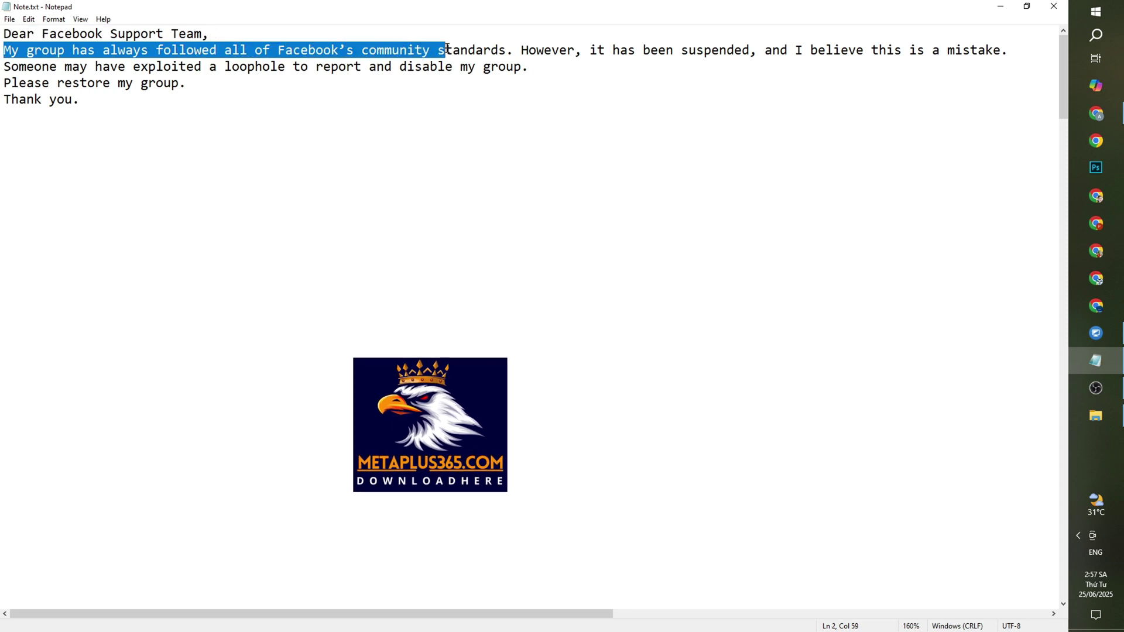
{"action": "key", "text": "shift+Home"}
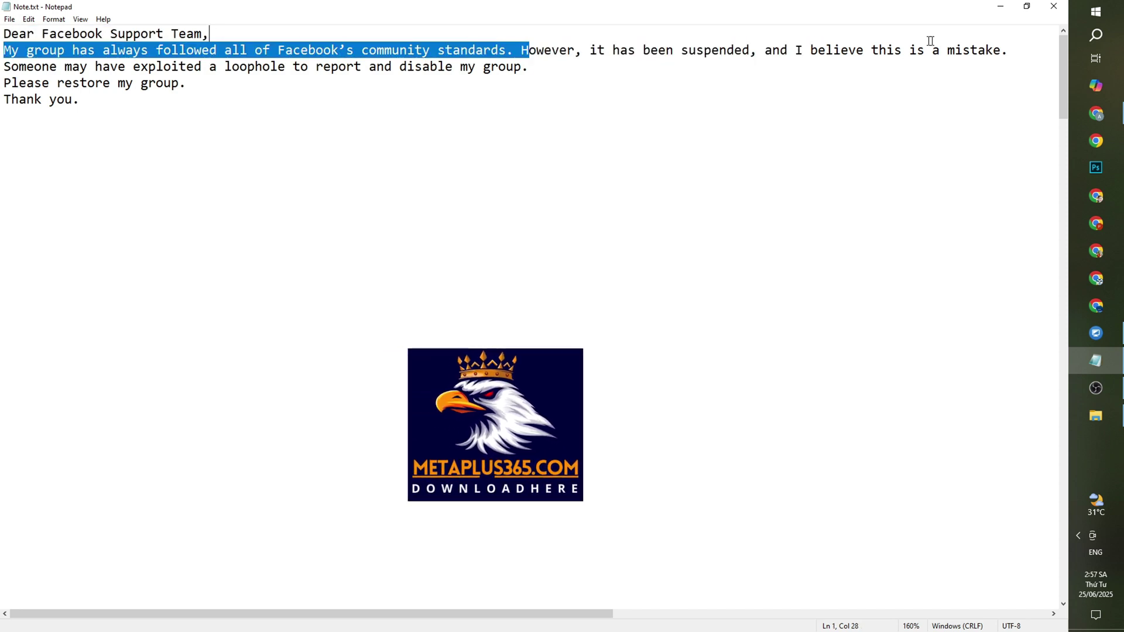
{"action": "key", "text": "shift+End"}
{"action": "left_click_drag", "start_coordinate": [4, 68], "coordinate": [375, 67]}
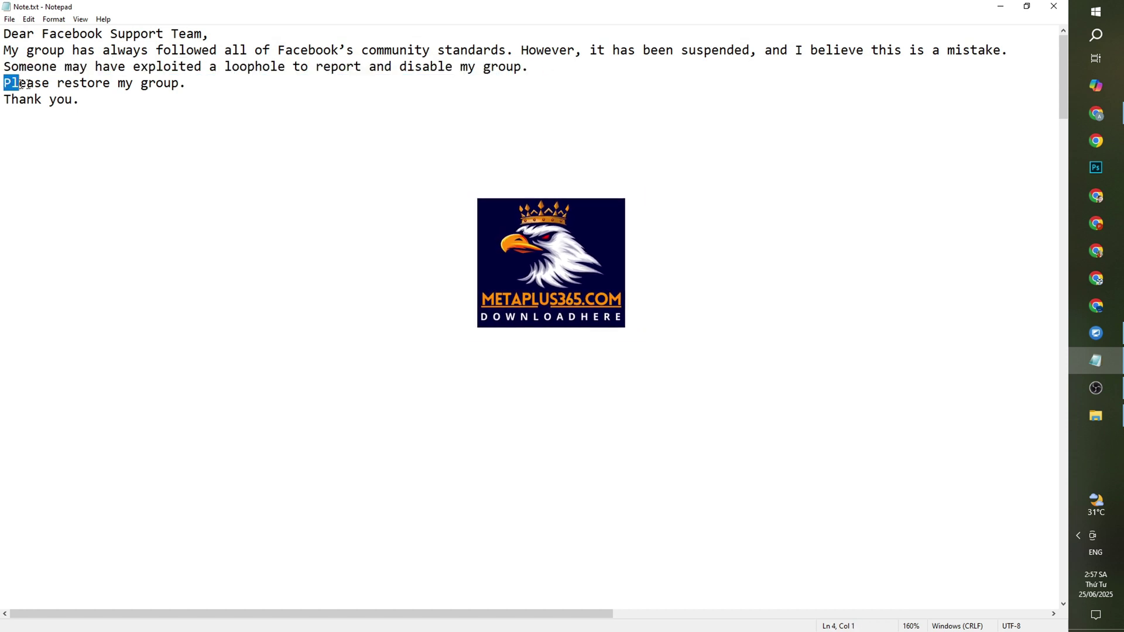
{"action": "left_click_drag", "start_coordinate": [69, 114], "coordinate": [2, 3]}
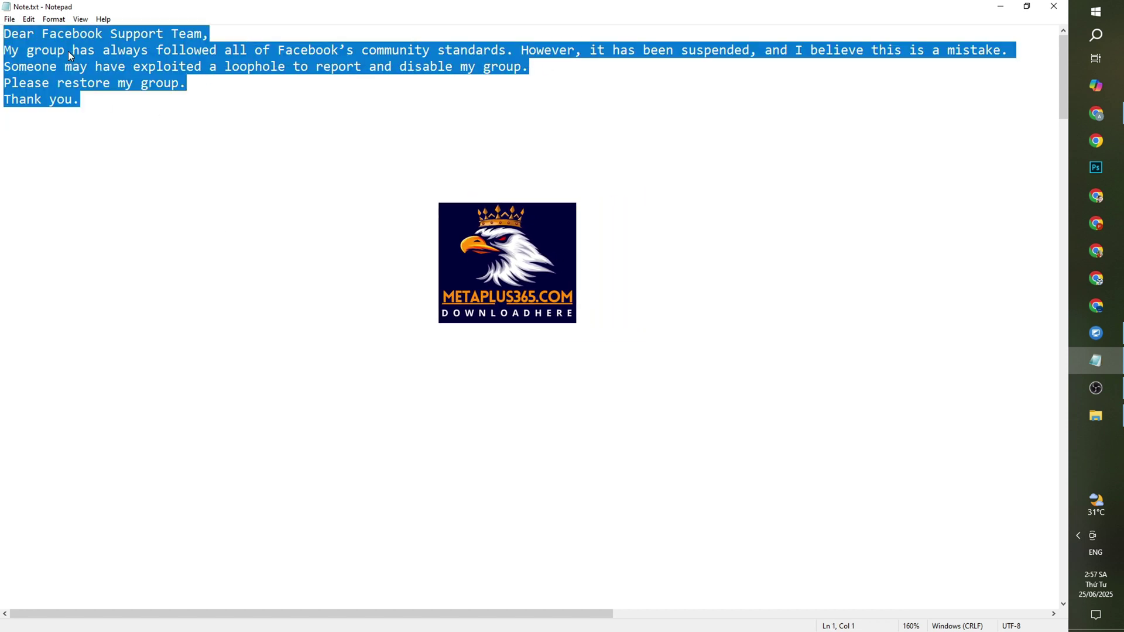
{"action": "right_click", "coordinate": [69, 55]}
{"action": "left_click", "coordinate": [115, 90]}
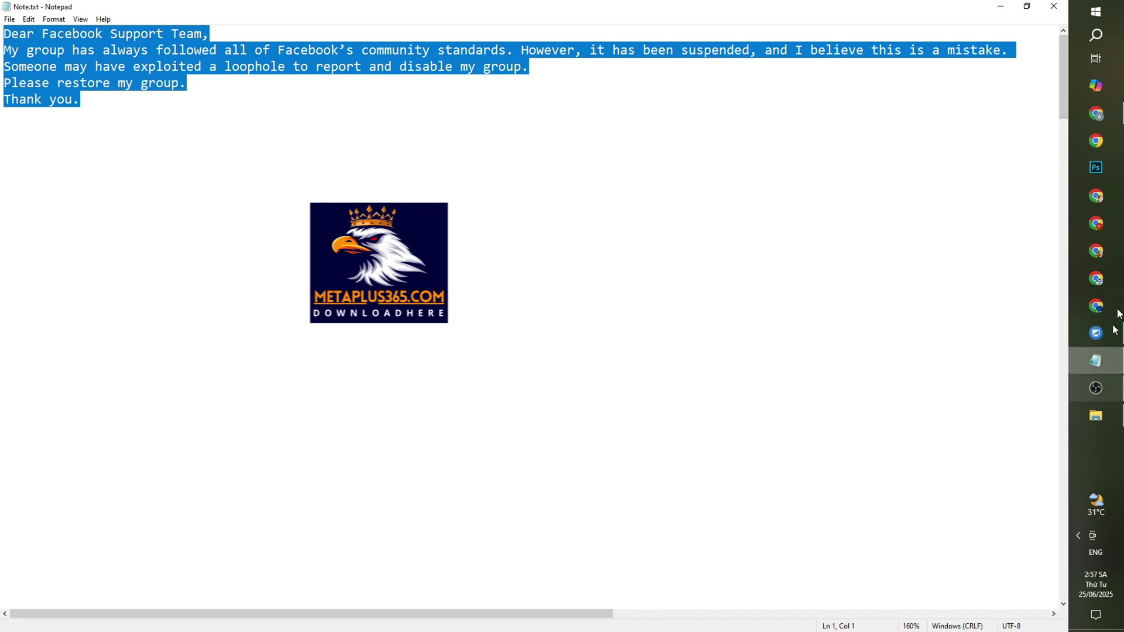
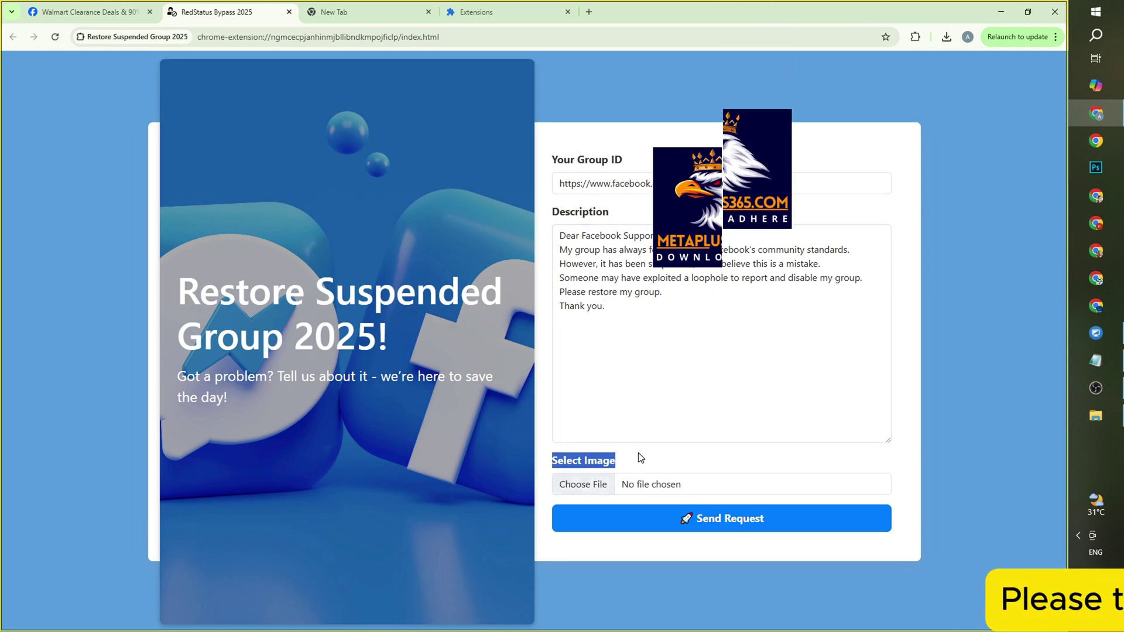
Capture the Facebook group page with its removal notice and save it as screenshot_1750795086.png in the Fb Tool Marketing folder
{"action": "left_click", "coordinate": [57, 6]}
{"action": "left_click", "coordinate": [101, 37]}
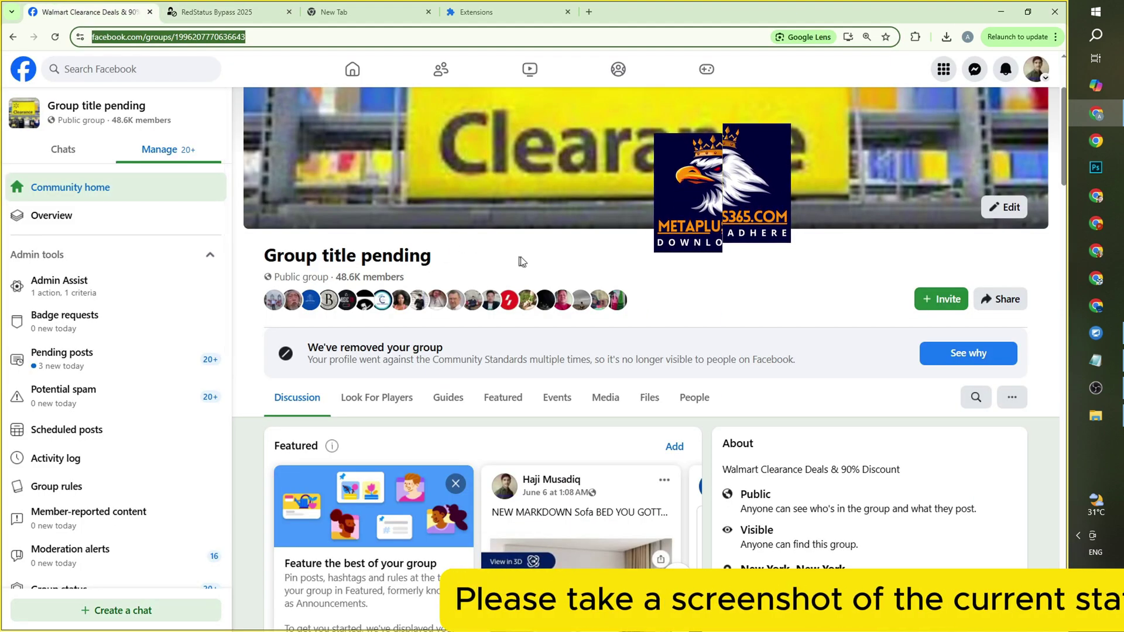
{"action": "left_click", "coordinate": [537, 259]}
{"action": "key", "text": "Print"}
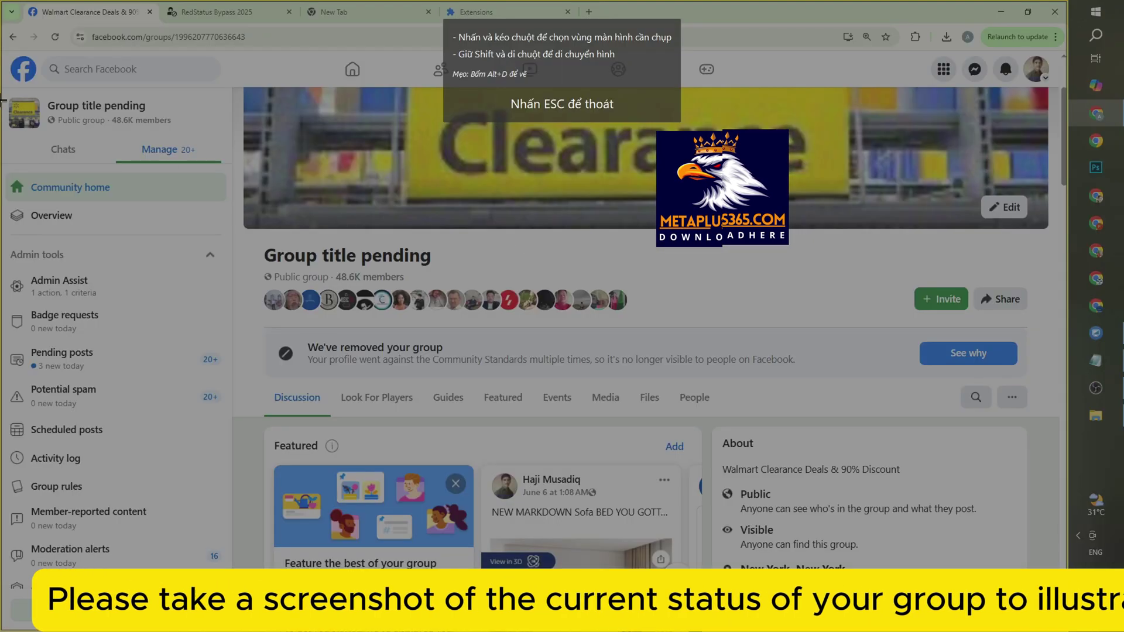
{"action": "left_click_drag", "start_coordinate": [1, 86], "coordinate": [1038, 612]}
{"action": "left_click", "coordinate": [956, 598]}
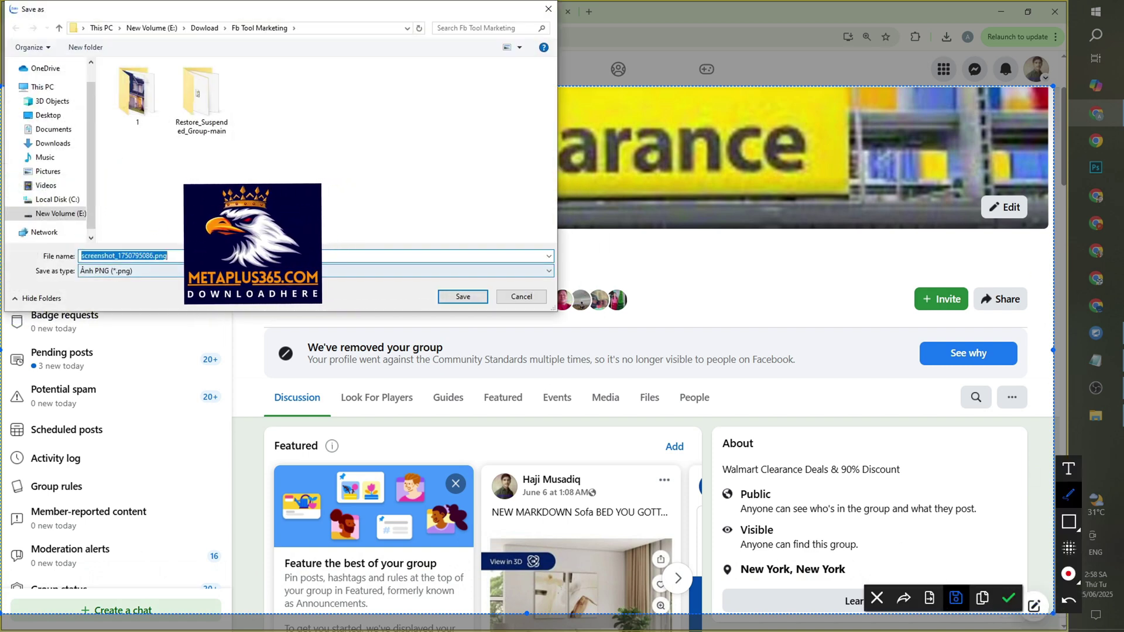
{"action": "left_click", "coordinate": [453, 298]}
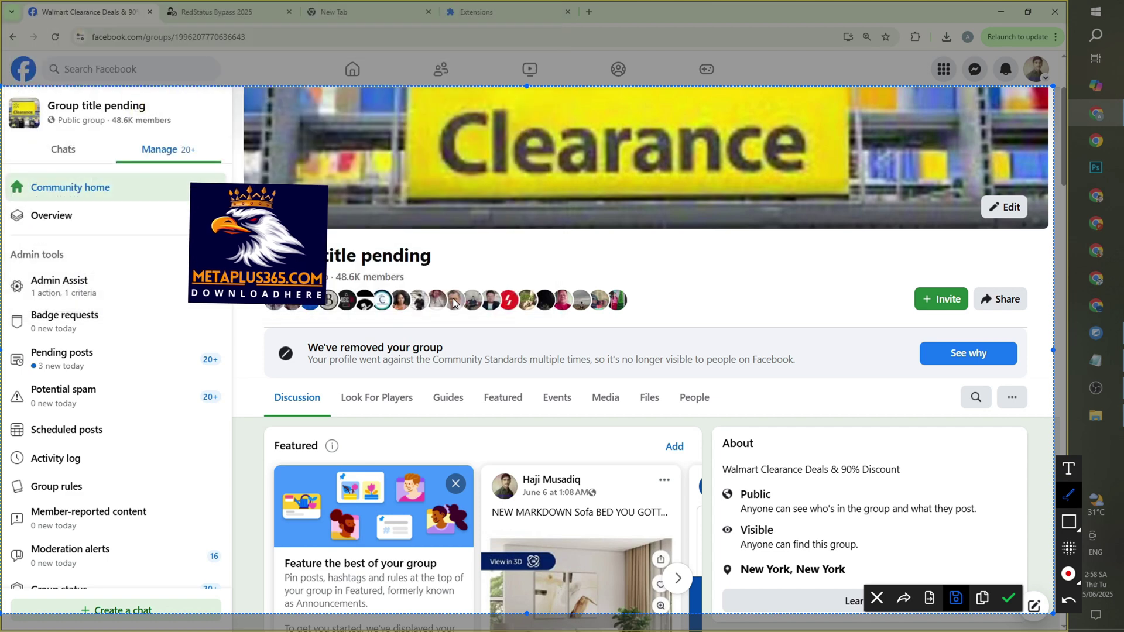
Attach screenshot_1750795086.png as the image in the restore form and send the request
{"action": "left_click", "coordinate": [228, 7]}
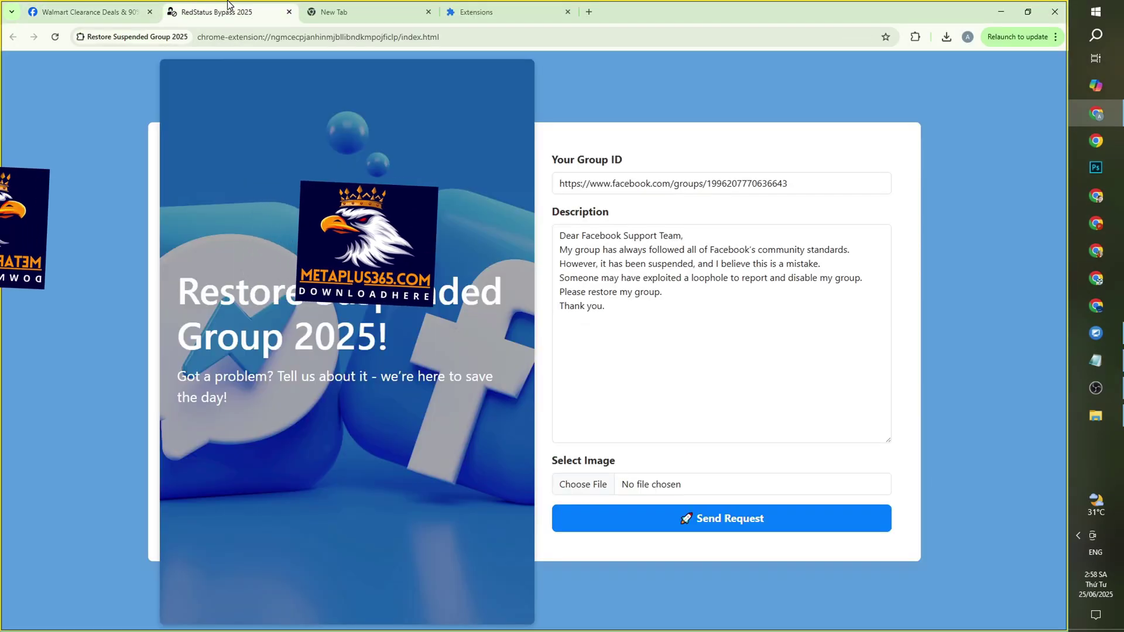
{"action": "left_click", "coordinate": [651, 490]}
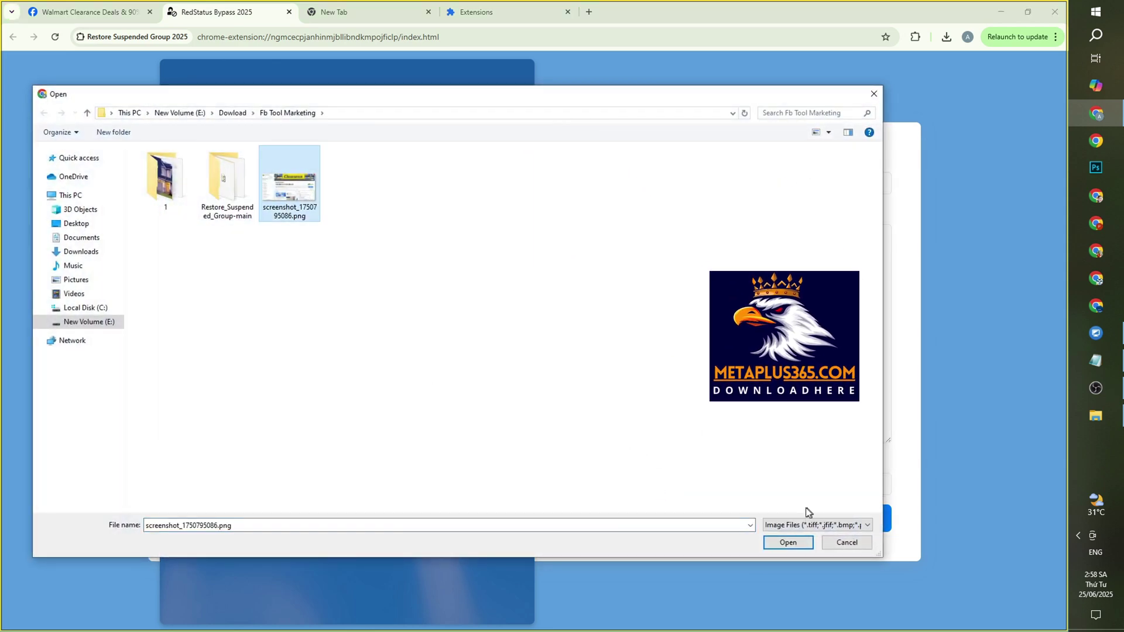
{"action": "left_click", "coordinate": [789, 543]}
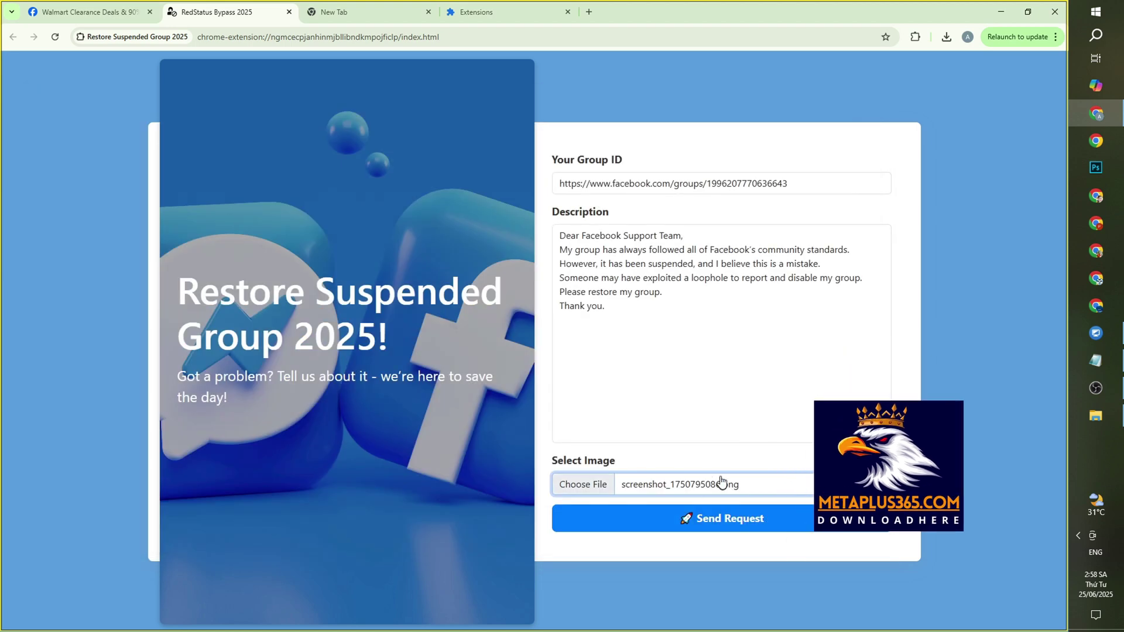
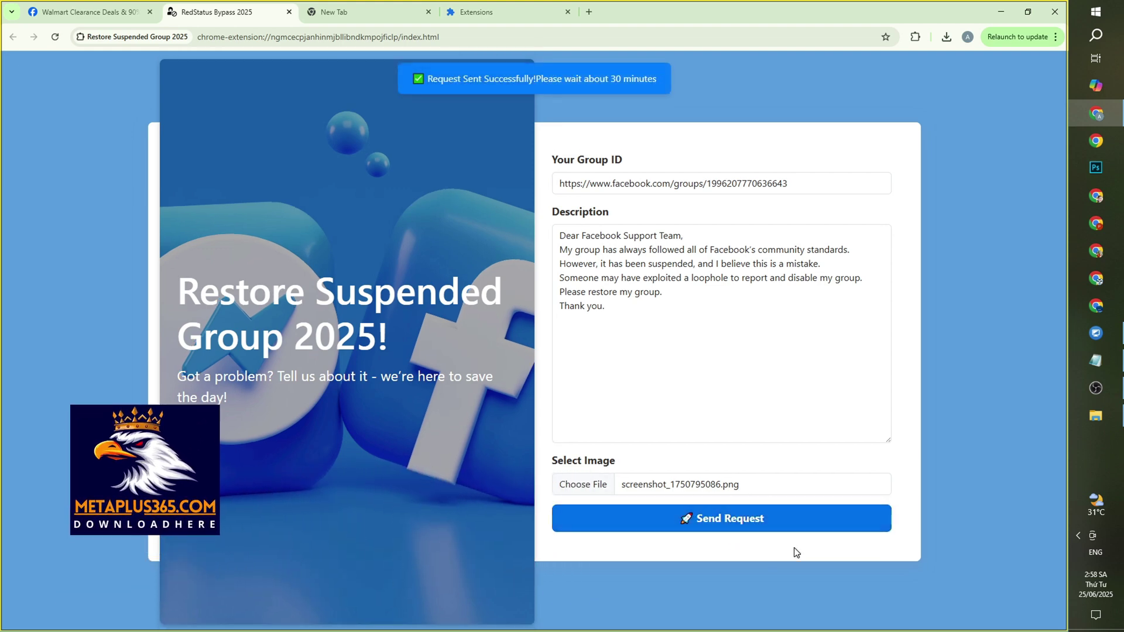
{"action": "left_click_drag", "start_coordinate": [440, 86], "coordinate": [626, 82]}
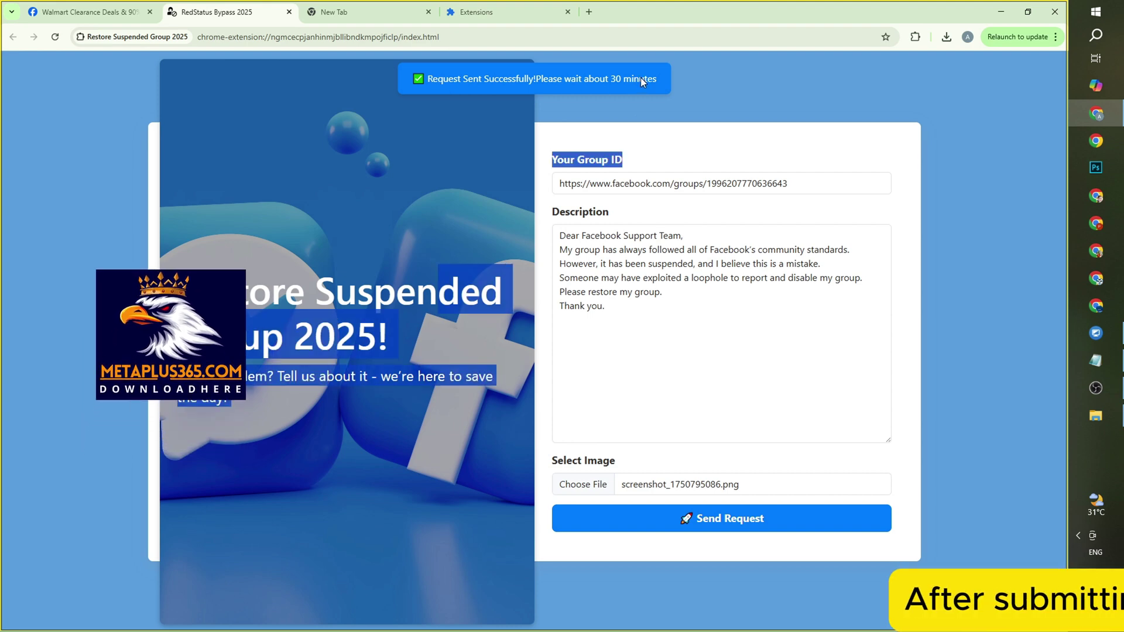
{"action": "left_click", "coordinate": [643, 82]}
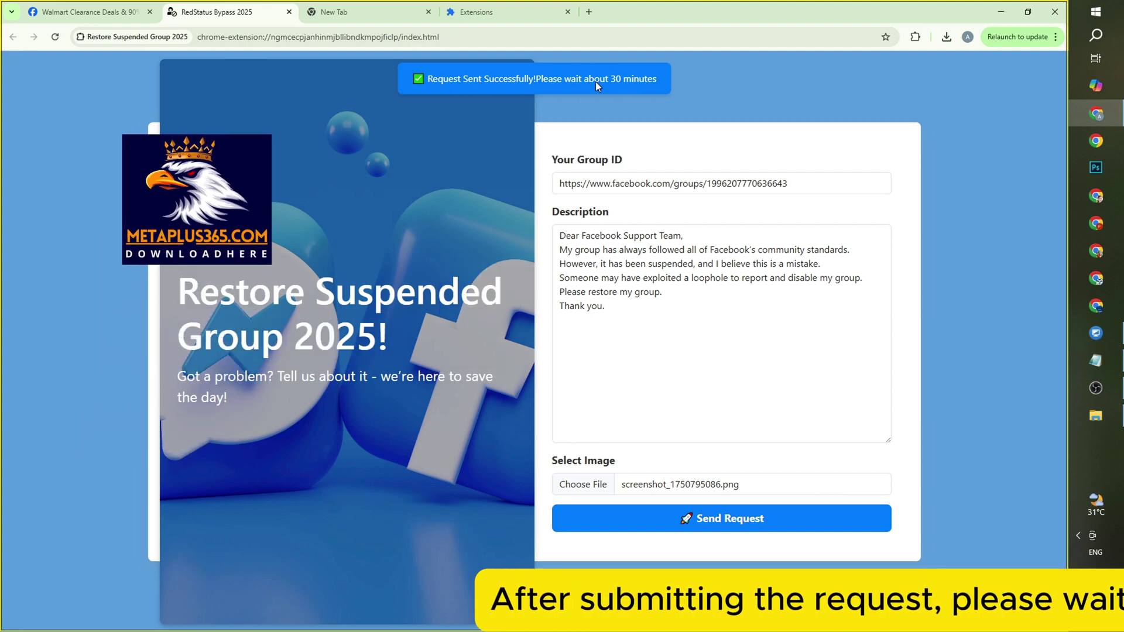
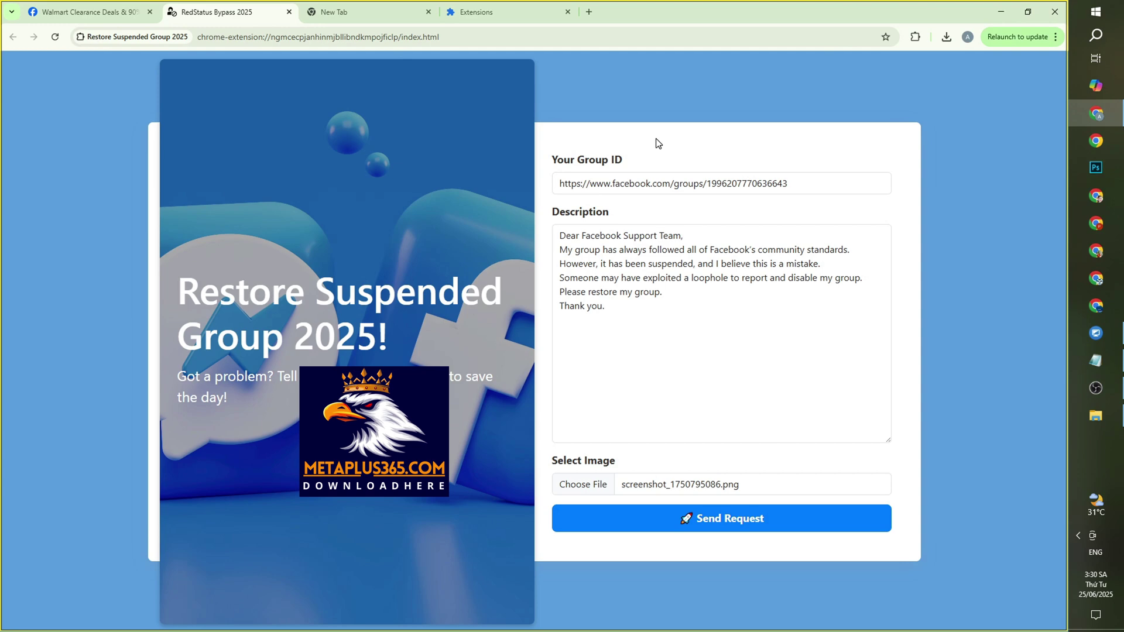
Reload the Facebook group page, check the group's name, and open and close its post composer
{"action": "left_click", "coordinate": [90, 6]}
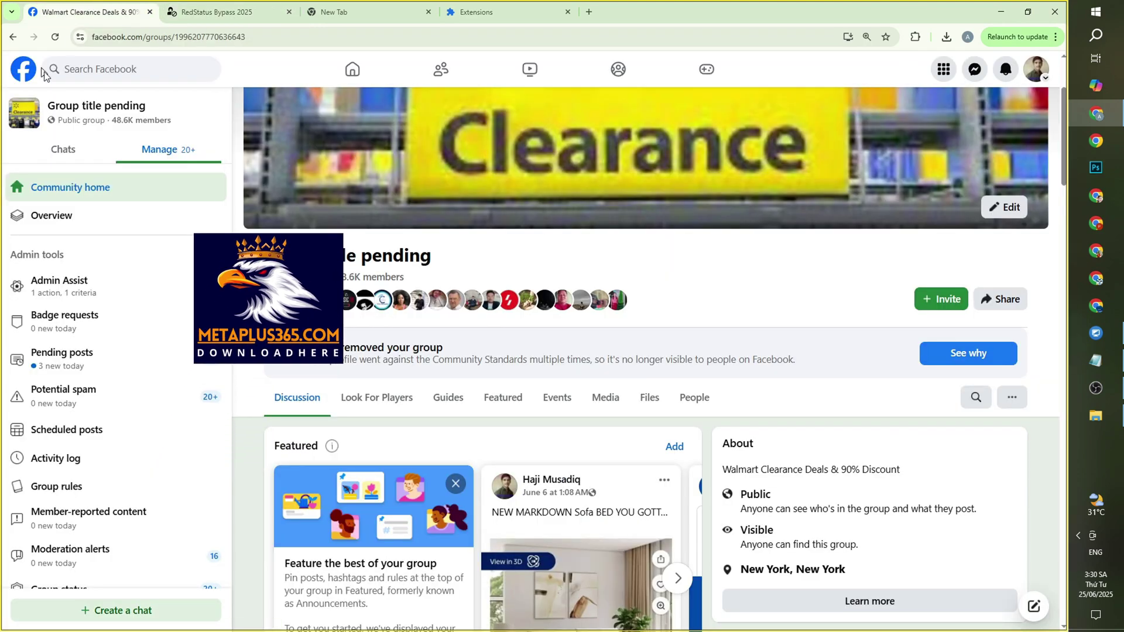
{"action": "left_click", "coordinate": [55, 37]}
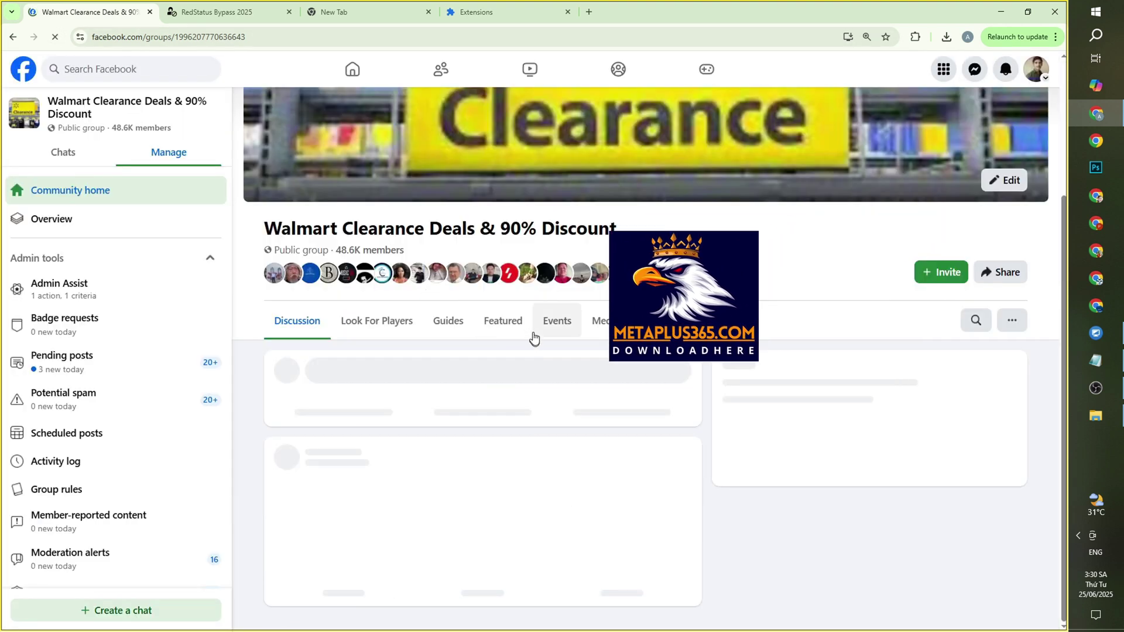
{"action": "left_click_drag", "start_coordinate": [620, 230], "coordinate": [269, 228]}
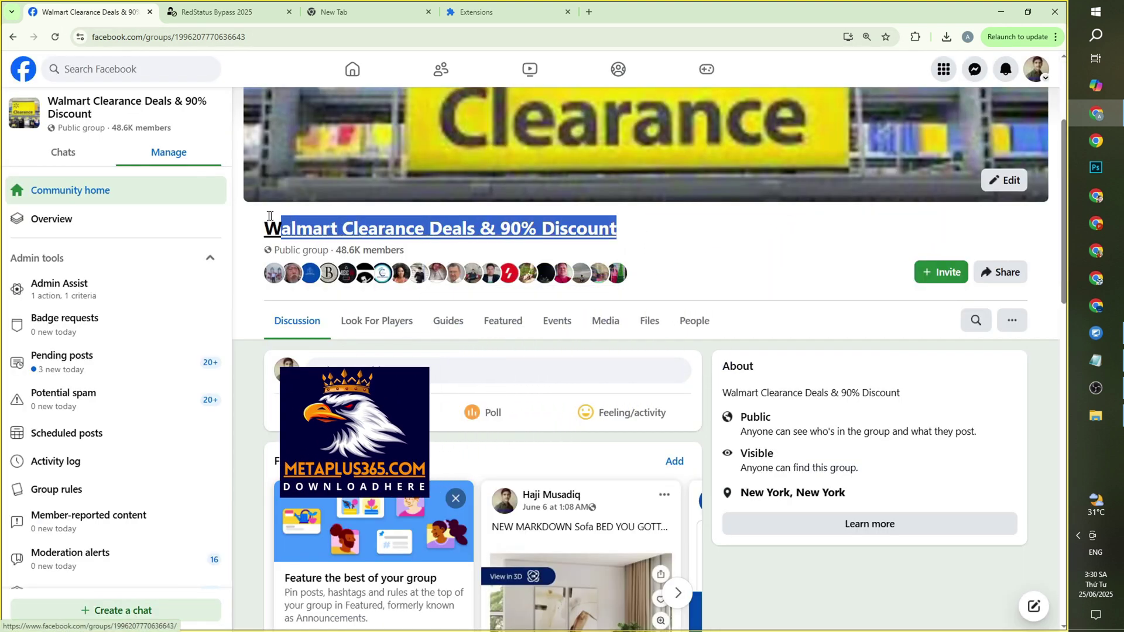
{"action": "left_click", "coordinate": [745, 240]}
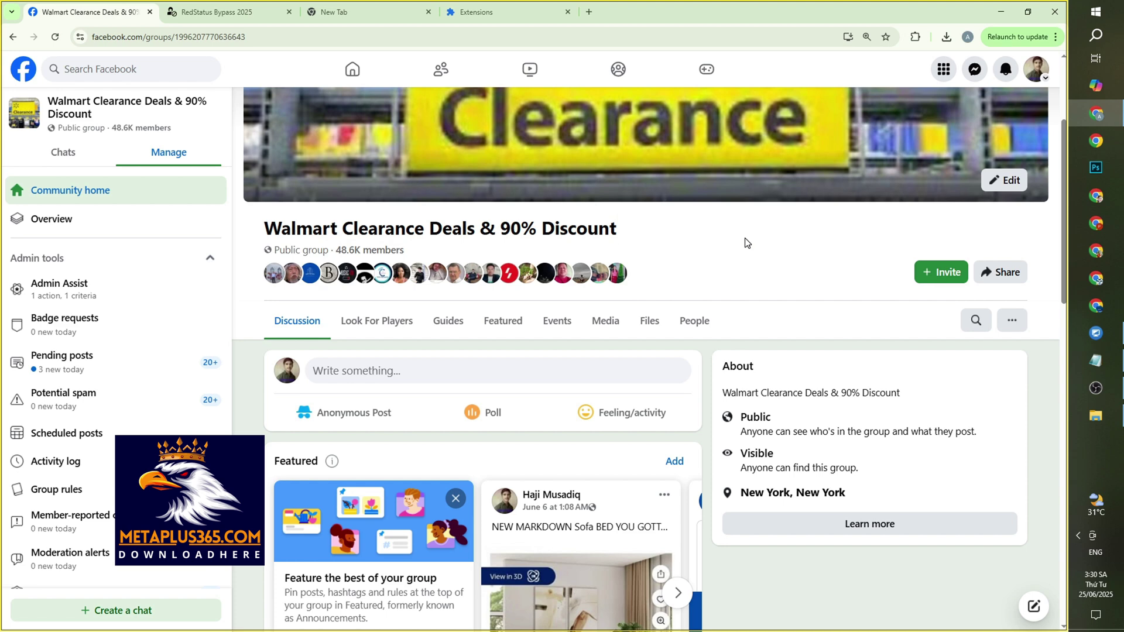
{"action": "left_click", "coordinate": [465, 373]}
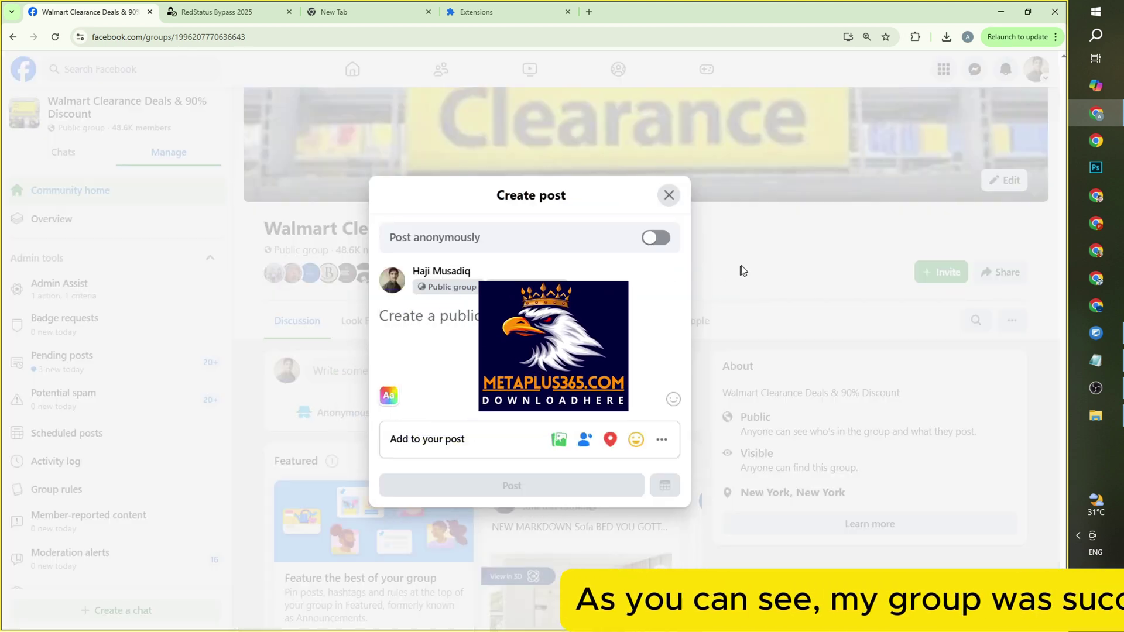
{"action": "left_click", "coordinate": [687, 275]}
Open the group's Group status page and check the status shown for the group
{"action": "scroll", "coordinate": [97, 282], "scroll_direction": "down", "scroll_amount": 5}
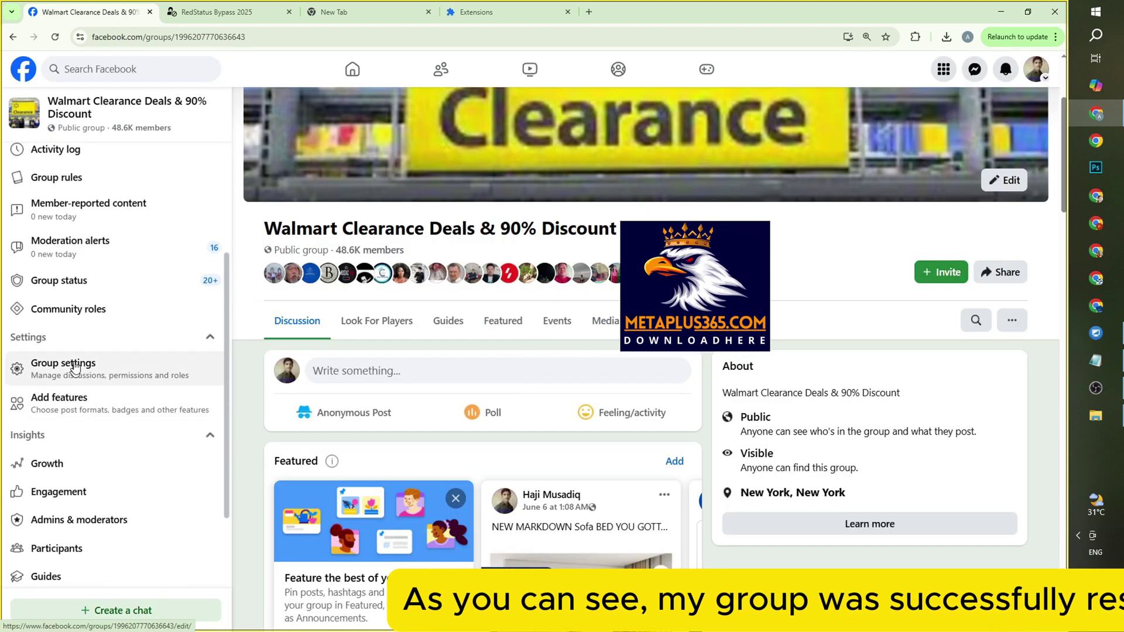
{"action": "left_click", "coordinate": [97, 281]}
{"action": "left_click_drag", "start_coordinate": [613, 166], "coordinate": [397, 161]}
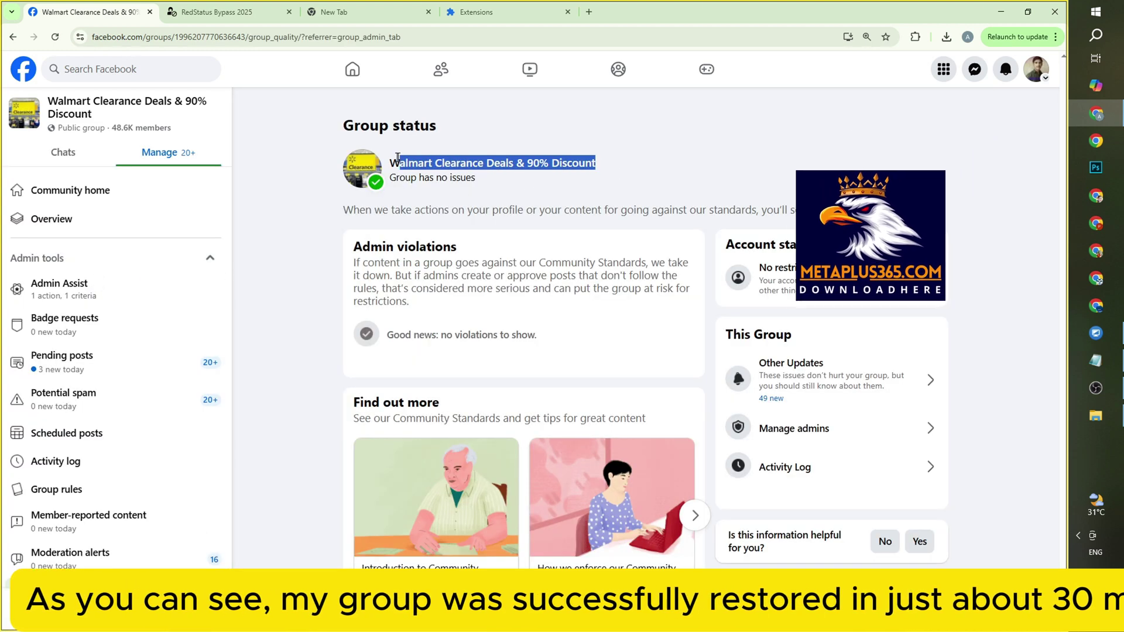
Highlight the group's name on the Group status page to check it, clear the highlight and reload the page
{"action": "left_click_drag", "start_coordinate": [621, 164], "coordinate": [395, 159]}
{"action": "left_click", "coordinate": [595, 141]}
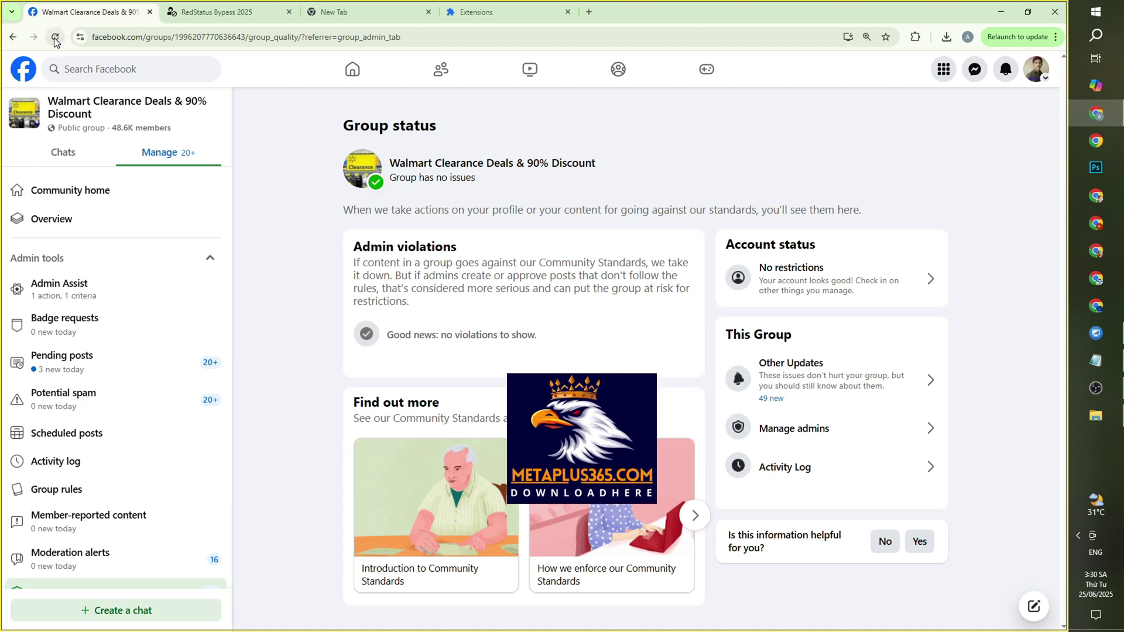
{"action": "left_click", "coordinate": [55, 37]}
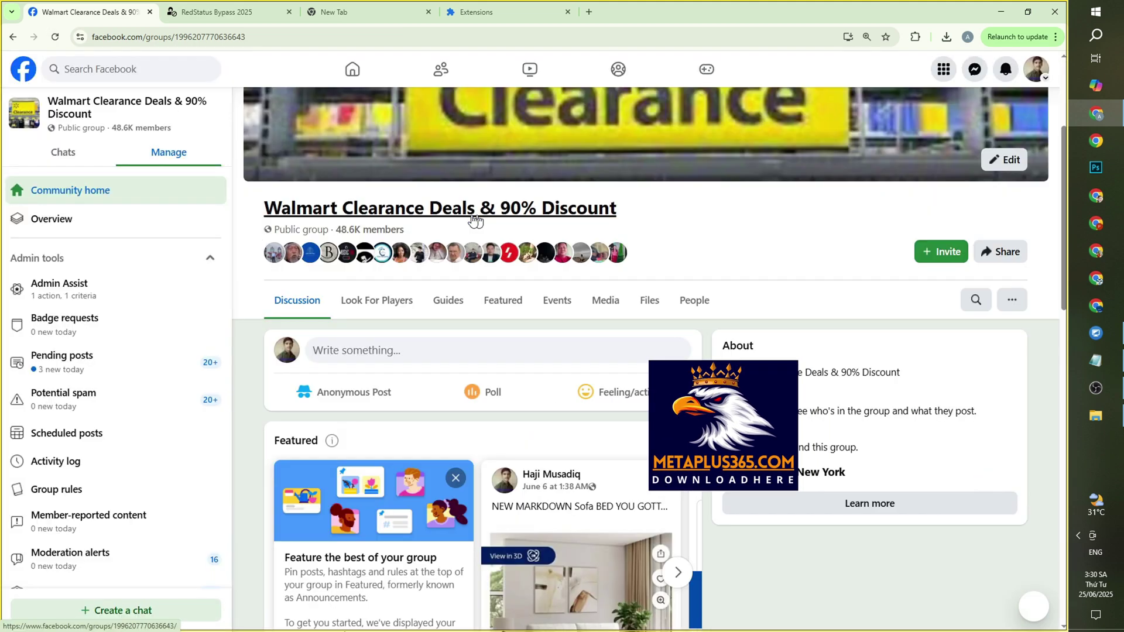
Publish a public post in the group reading "Hi everyone" on the purple-to-magenta gradient background
{"action": "left_click", "coordinate": [439, 353]}
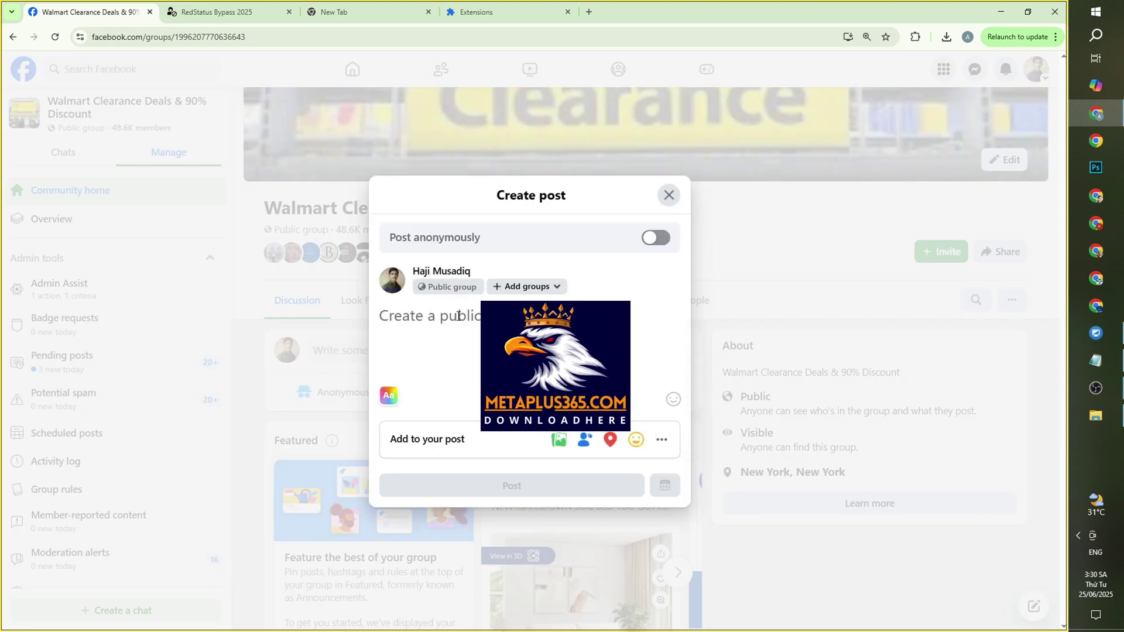
{"action": "left_click", "coordinate": [390, 393]}
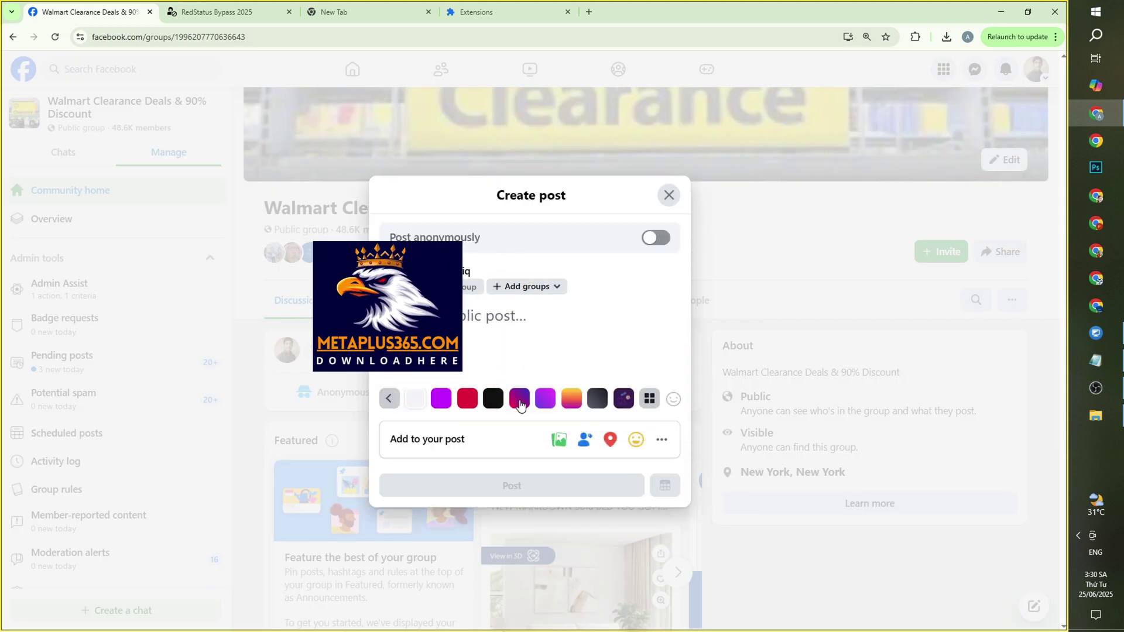
{"action": "left_click", "coordinate": [538, 404]}
{"action": "type", "text": "Hi everyone"}
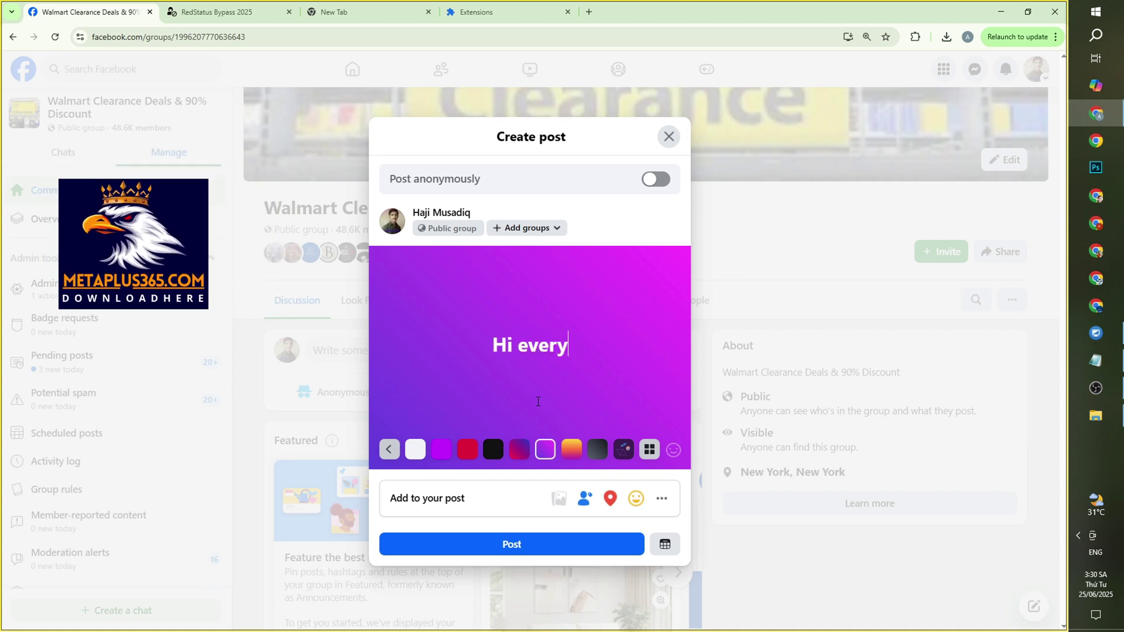
{"action": "left_click", "coordinate": [509, 545]}
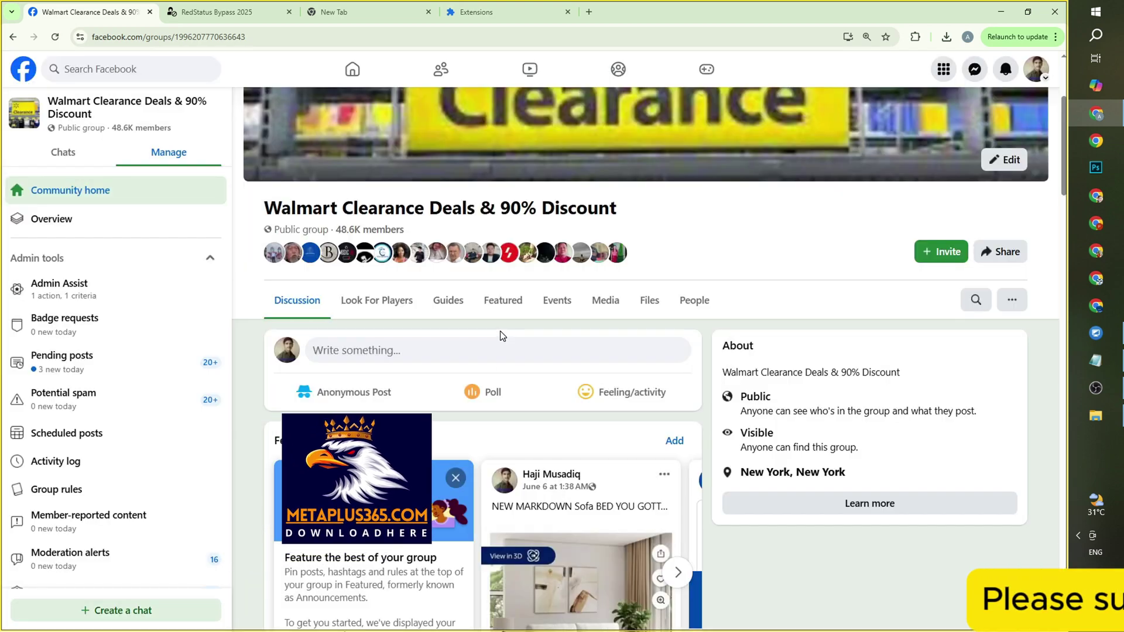
Find the "Hi everyone" post in the group's feed and give it a Love reaction
{"action": "scroll", "coordinate": [342, 420], "scroll_direction": "down", "scroll_amount": 9}
{"action": "scroll", "coordinate": [343, 423], "scroll_direction": "down", "scroll_amount": 1}
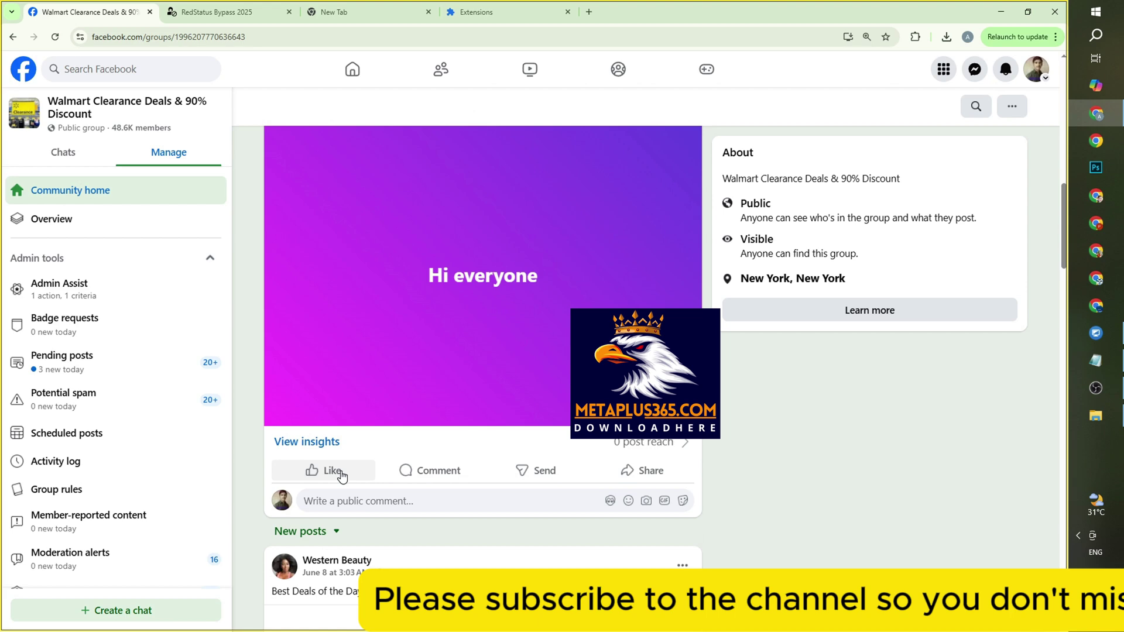
{"action": "mouse_move", "coordinate": [327, 470]}
{"action": "left_click", "coordinate": [321, 444]}
{"action": "scroll", "coordinate": [456, 267], "scroll_direction": "up", "scroll_amount": 10}
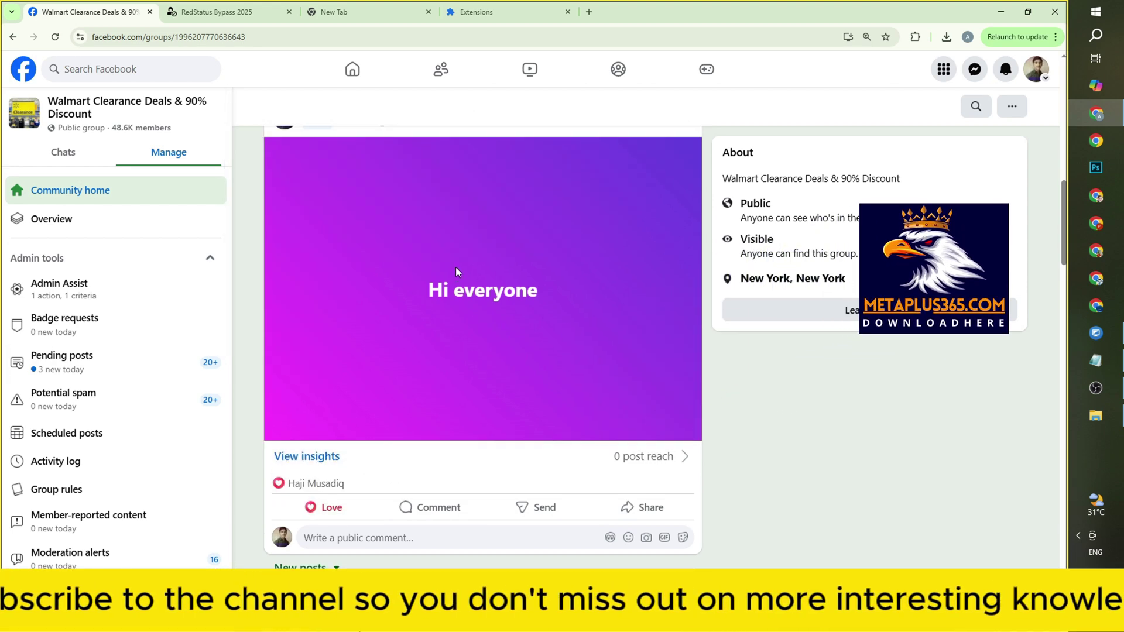